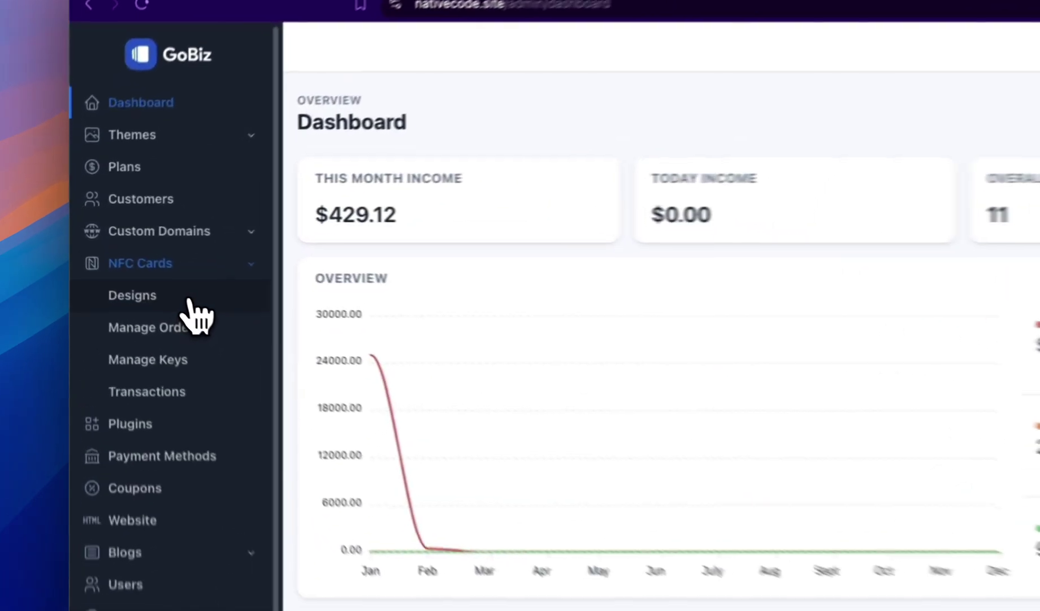
# Open the NFC card designs list, showing the $15.00 and $10.00 designs
pyautogui.click(137, 265)
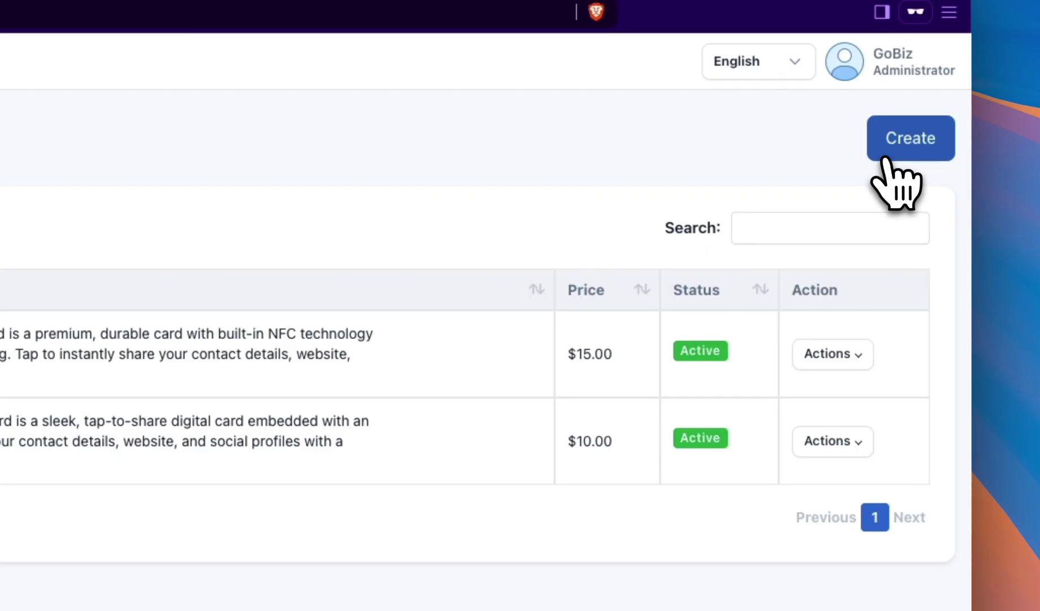
# Create a new design named 'Wooden NFC Card', price 20, with an eco-friendly card description
pyautogui.click(885, 158)
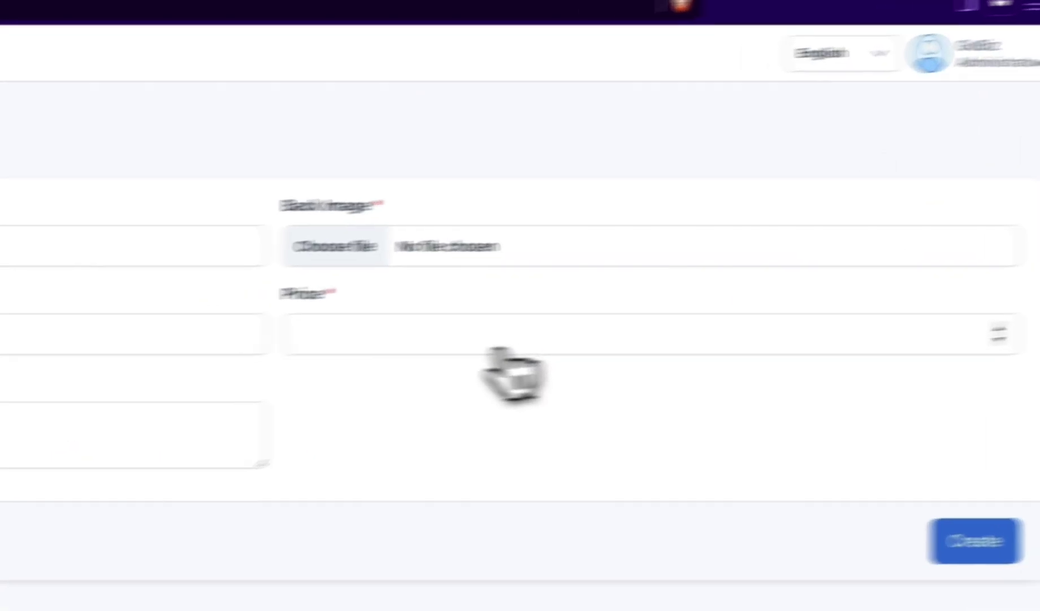
pyautogui.click(54, 327)
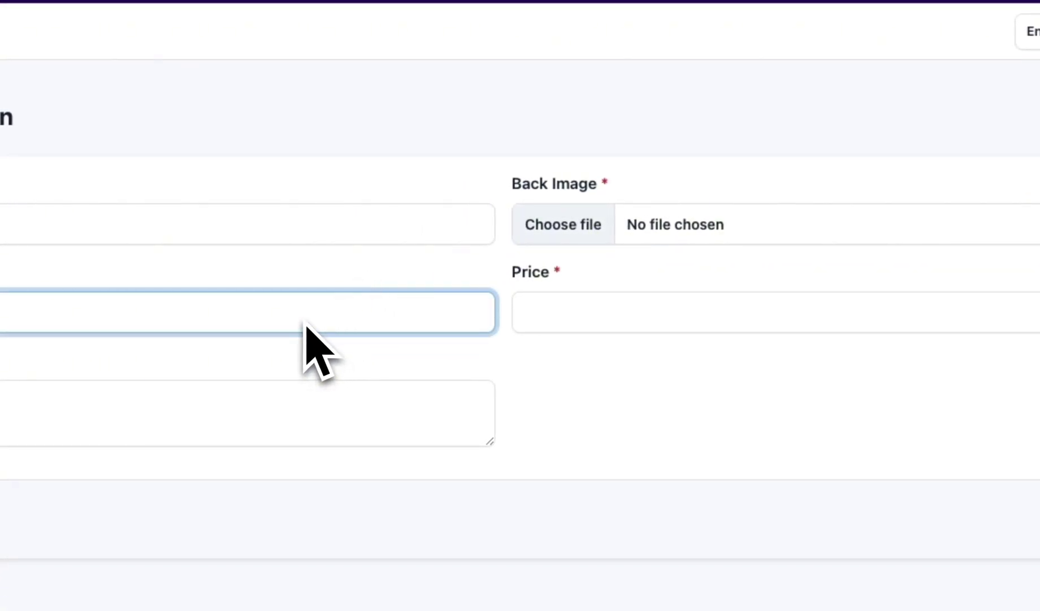
pyautogui.write('Wooden NFC Card')
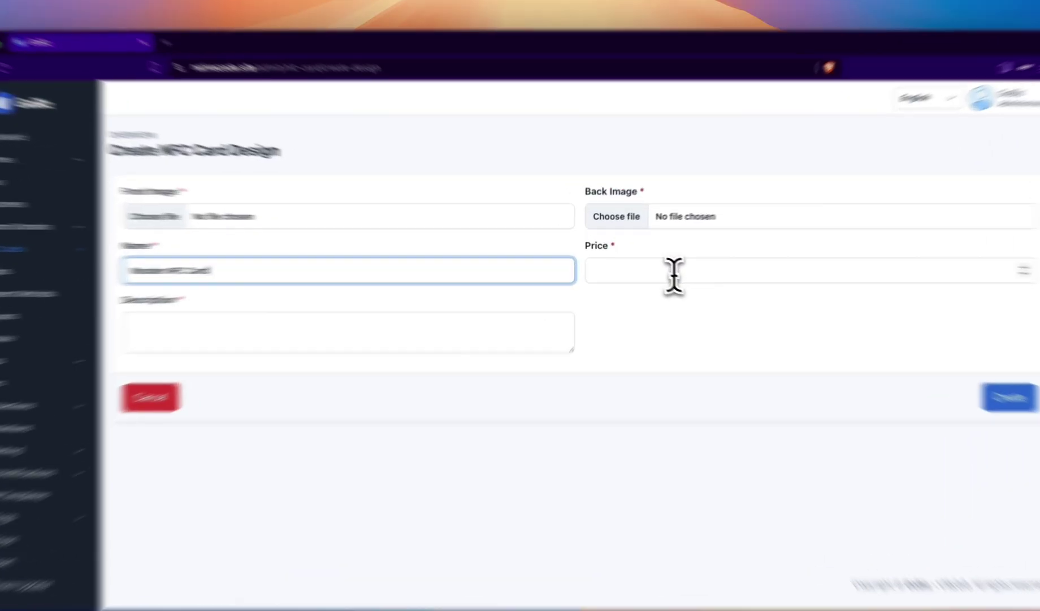
pyautogui.click(658, 267)
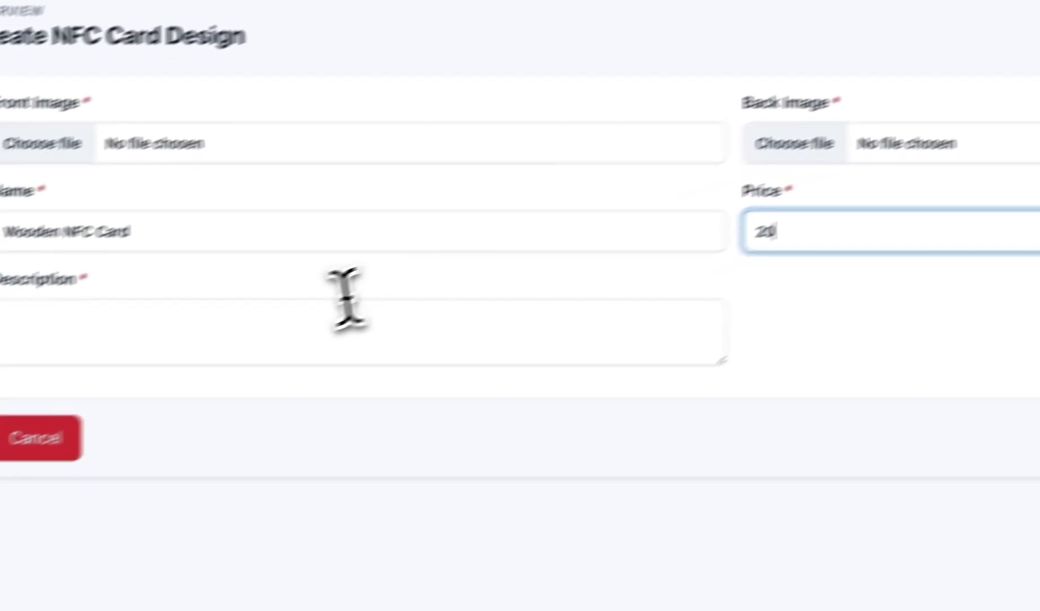
pyautogui.click(135, 376)
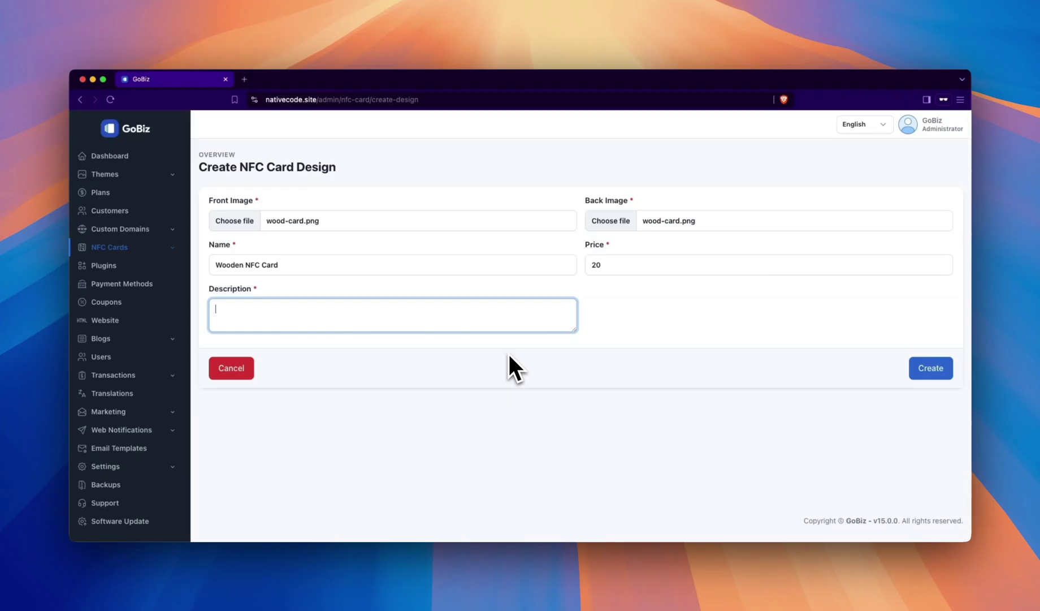
pyautogui.click(554, 368)
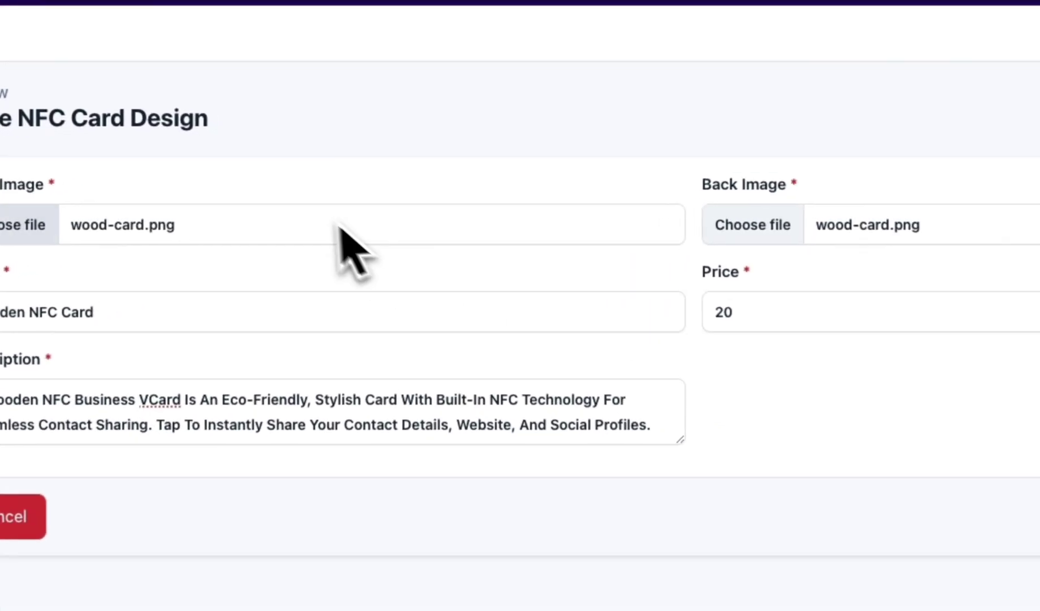
# Set wood-card.png as the design's front image
pyautogui.click(402, 221)
pyautogui.click(302, 235)
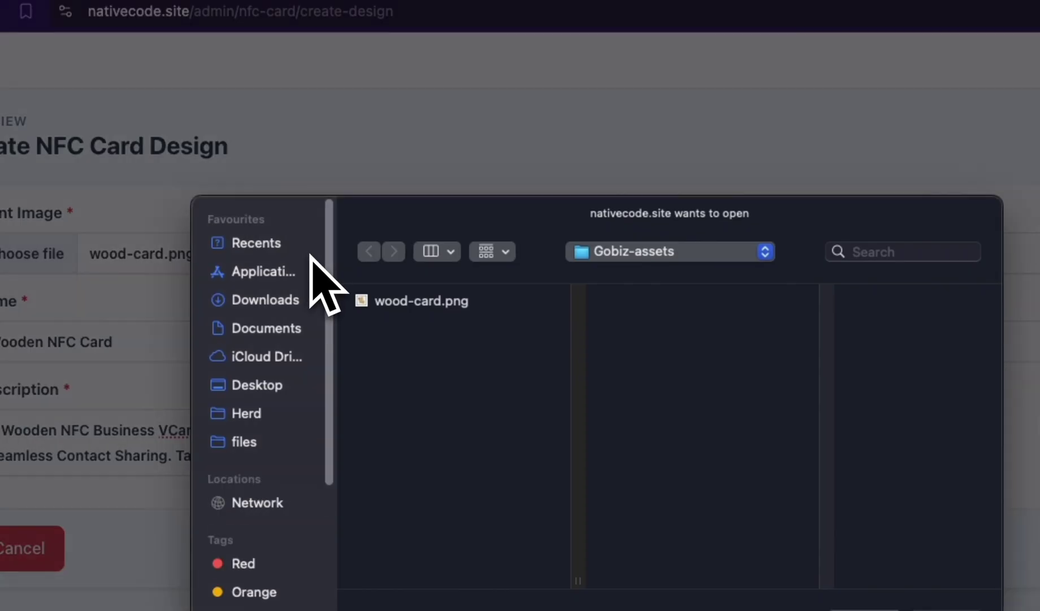
pyautogui.click(439, 301)
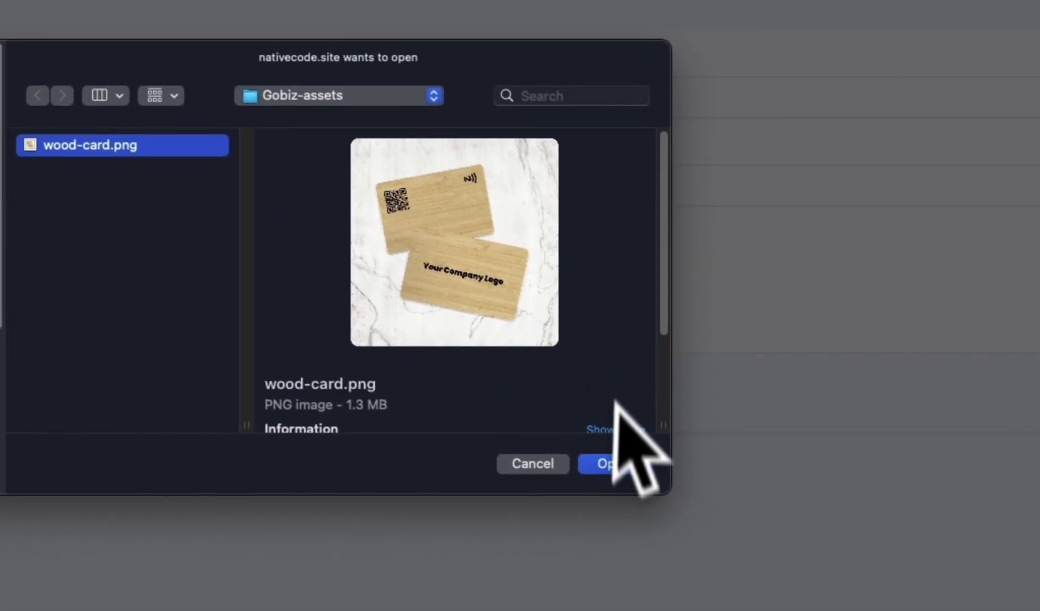
pyautogui.click(608, 461)
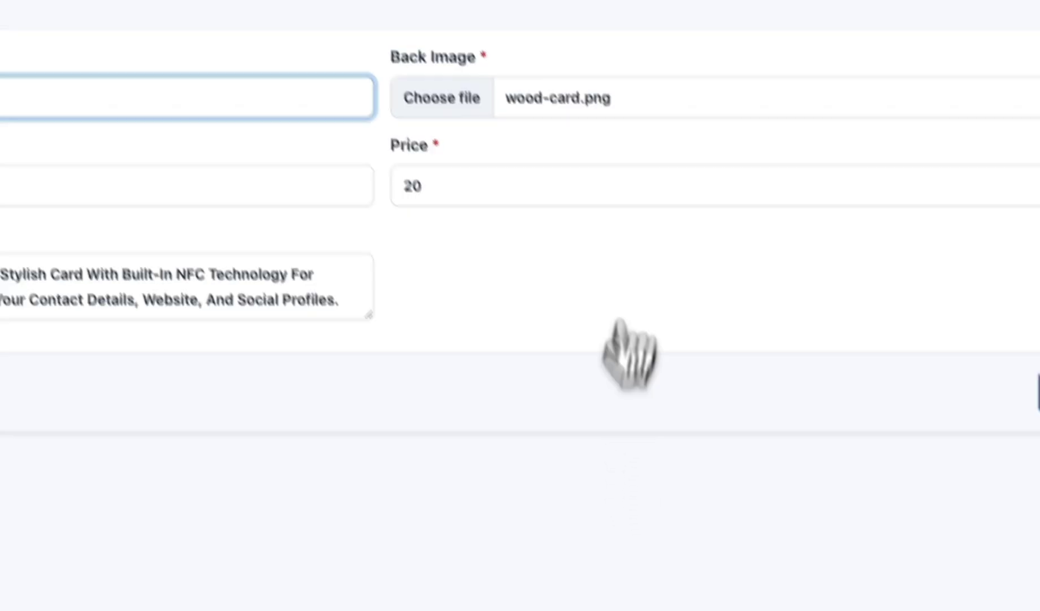
# Set wood-card.png as the back image and create the Wooden NFC Card design
pyautogui.click(728, 260)
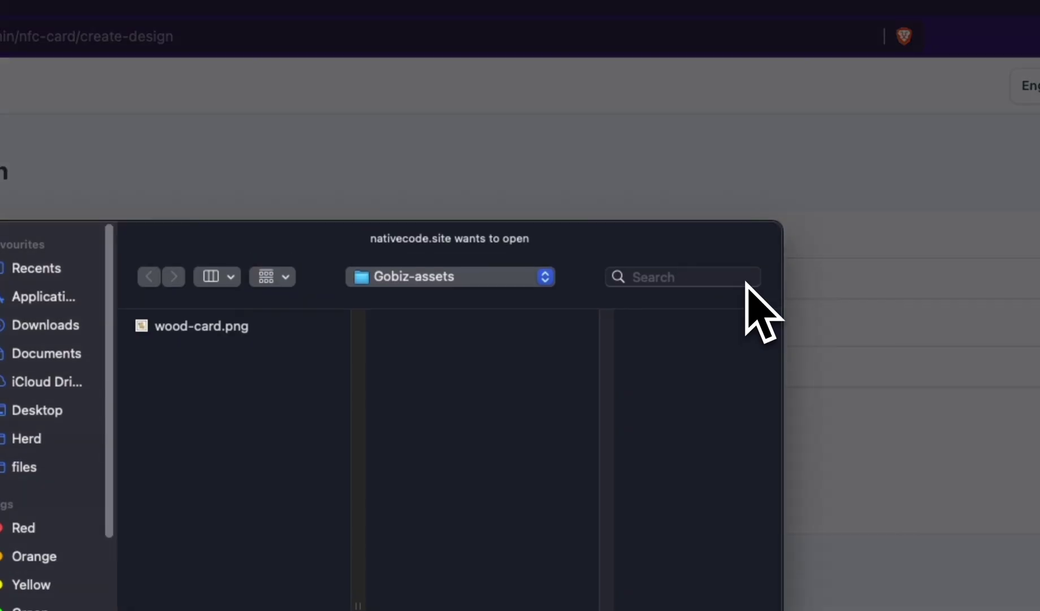
pyautogui.click(221, 326)
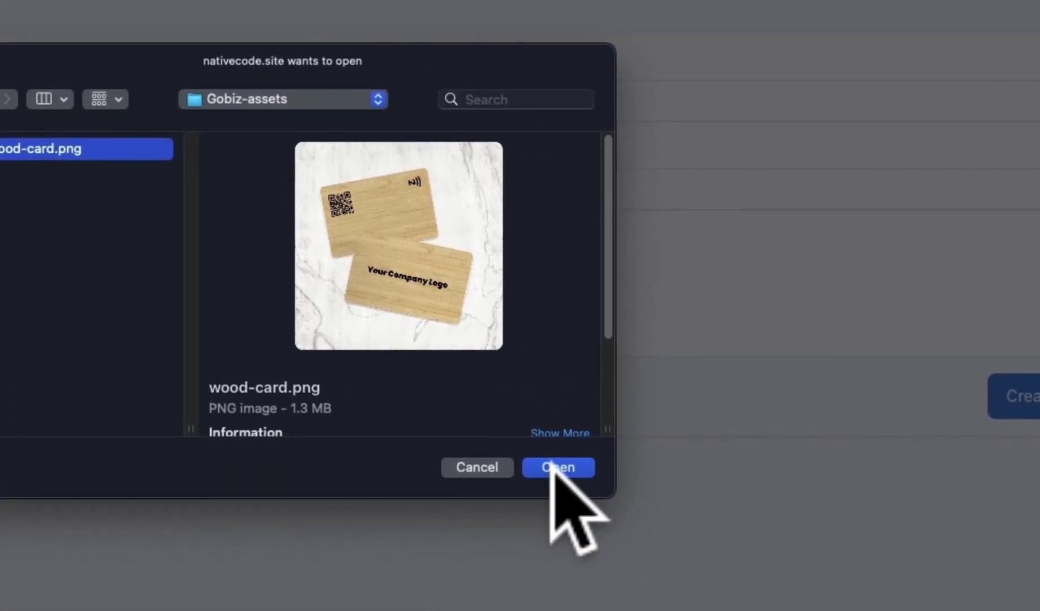
pyautogui.click(679, 503)
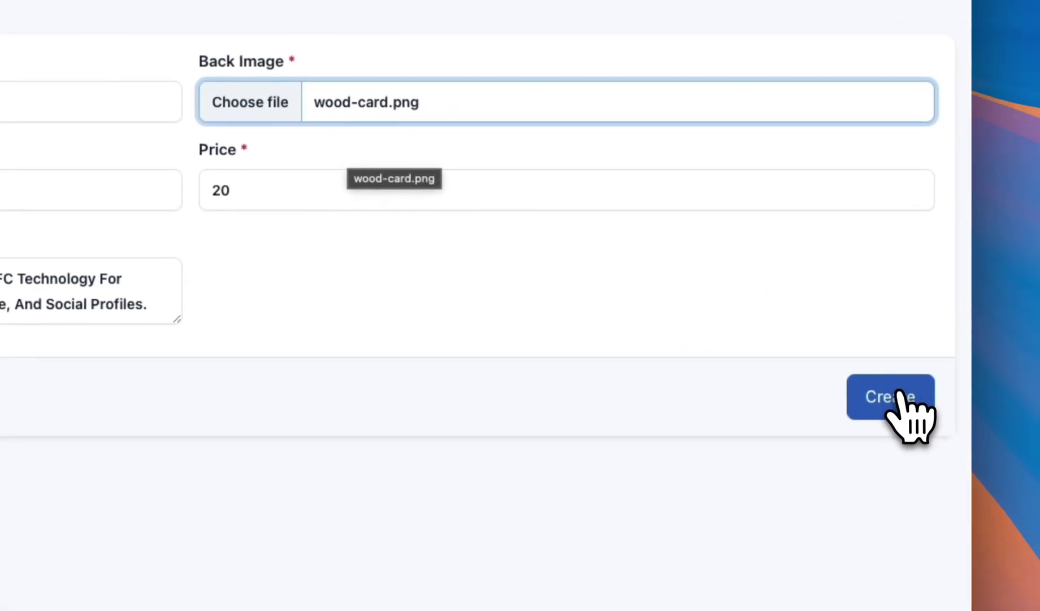
pyautogui.click(899, 393)
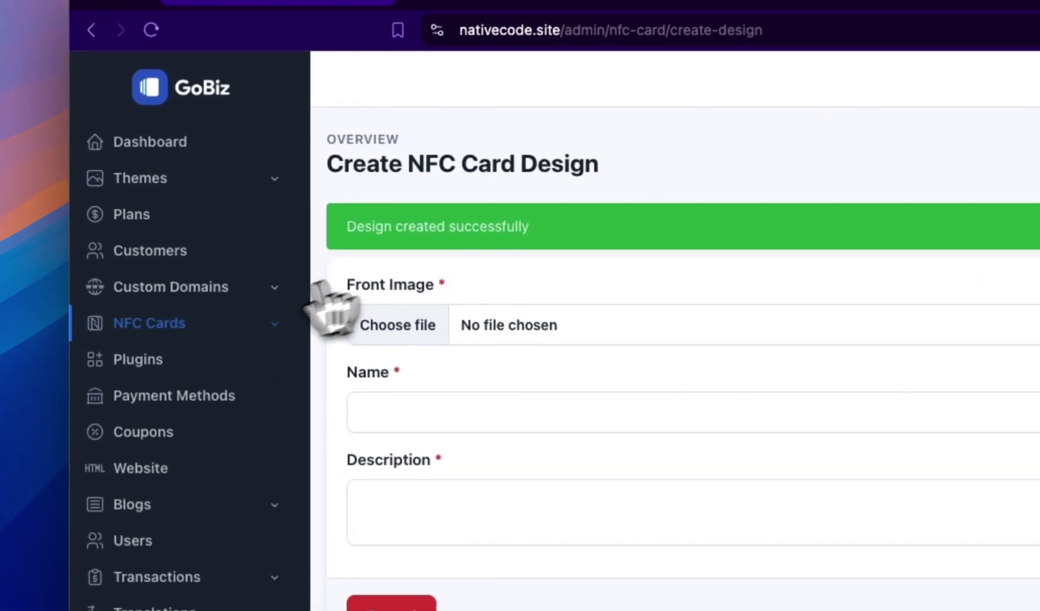
# Return to the designs list and preview the new $20.00 Wooden NFC Card image
pyautogui.click(114, 266)
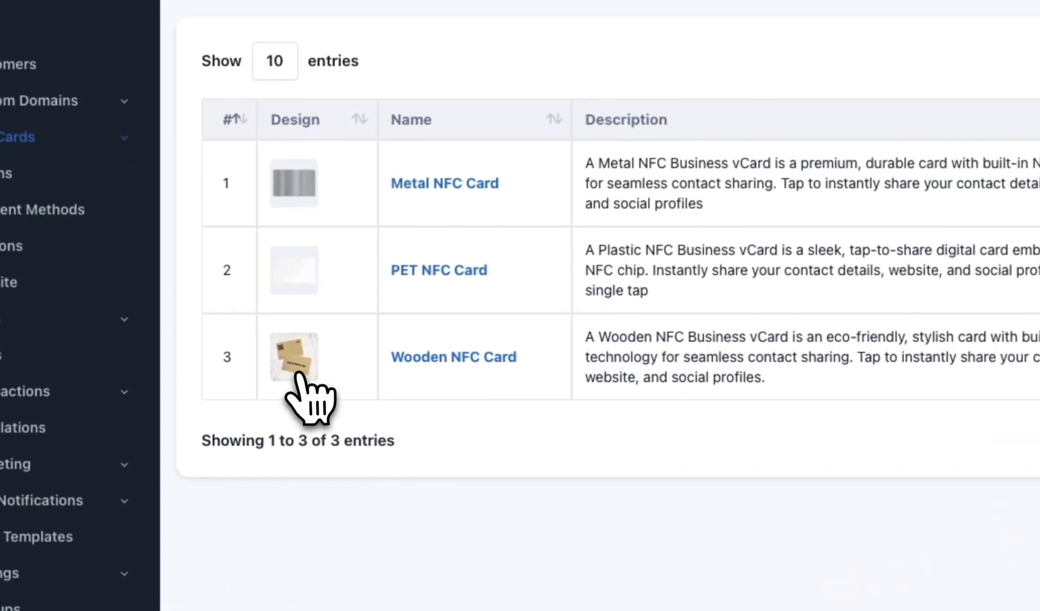
pyautogui.click(297, 376)
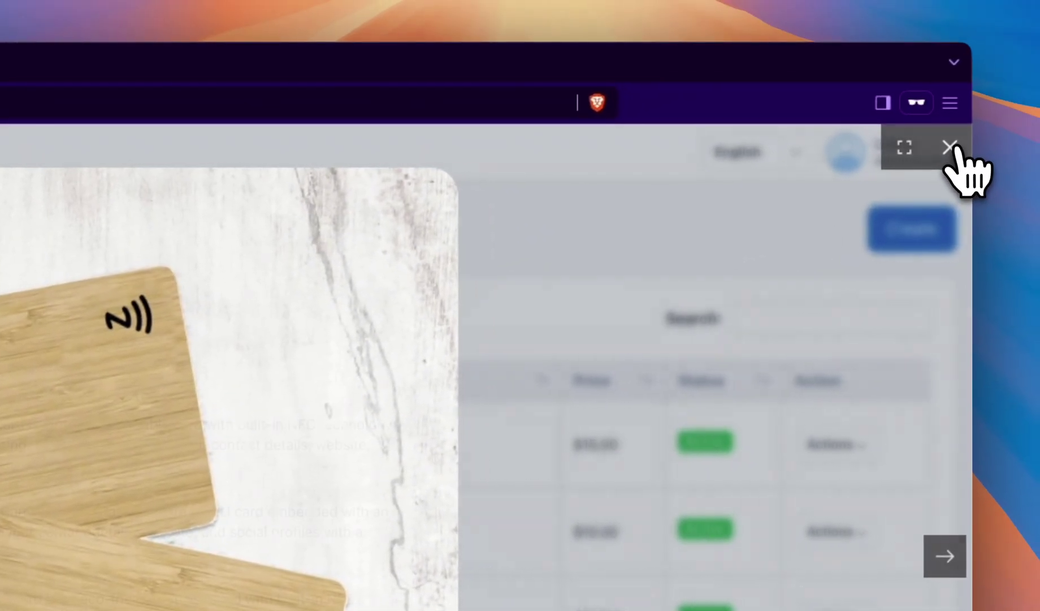
pyautogui.click(950, 148)
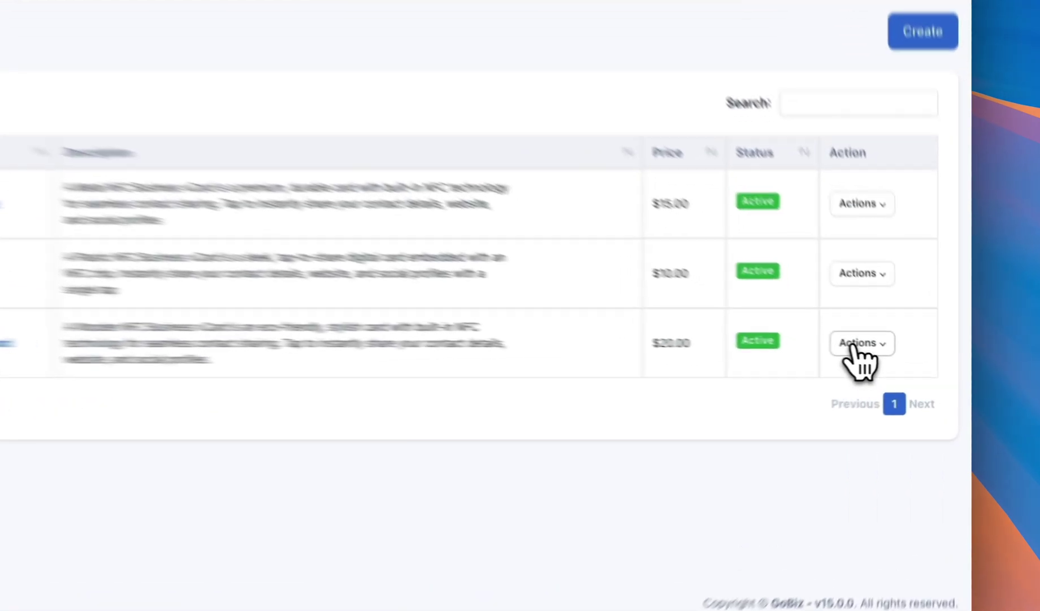
# Edit the Wooden NFC Card design and update its price to 22.00
pyautogui.click(899, 358)
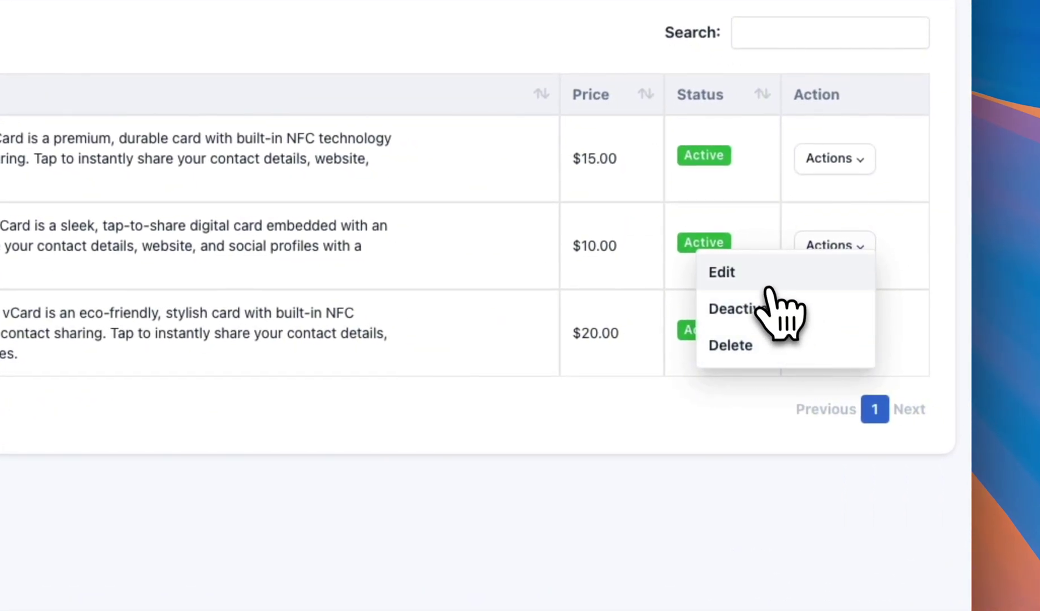
pyautogui.click(765, 281)
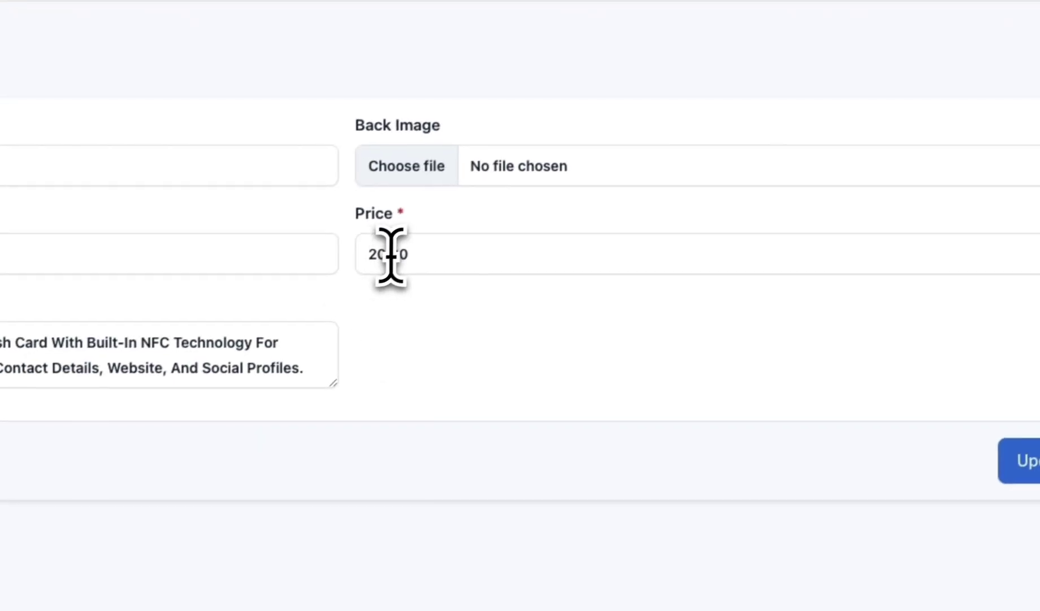
pyautogui.click(391, 255)
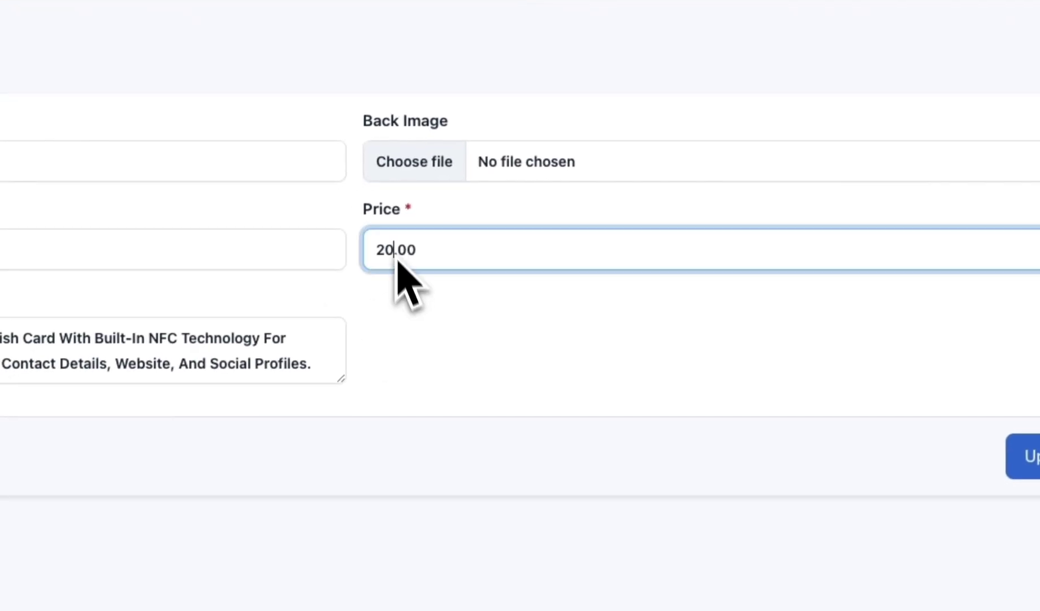
pyautogui.click(432, 335)
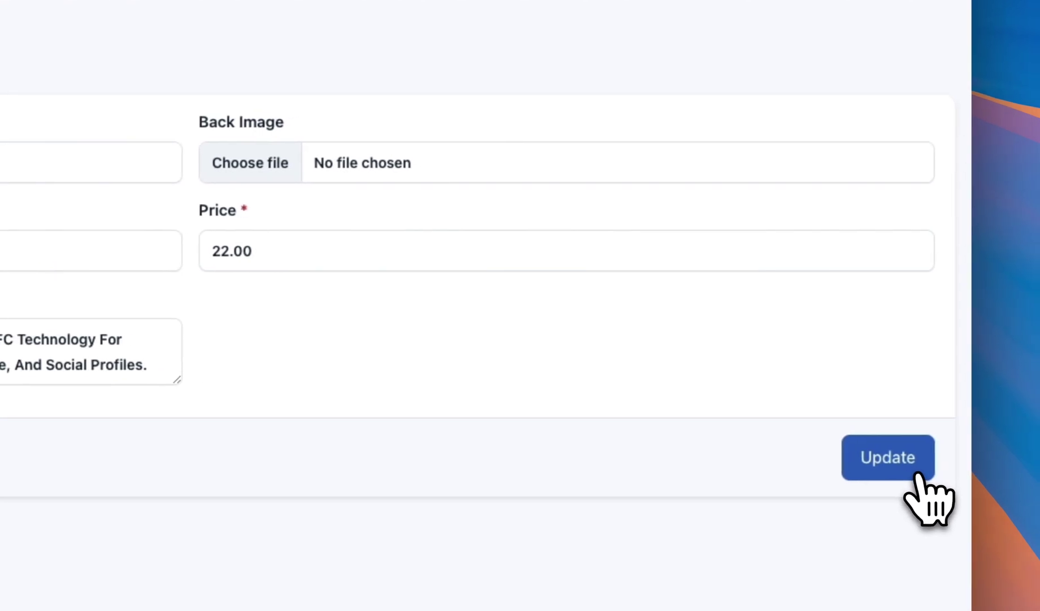
pyautogui.click(917, 474)
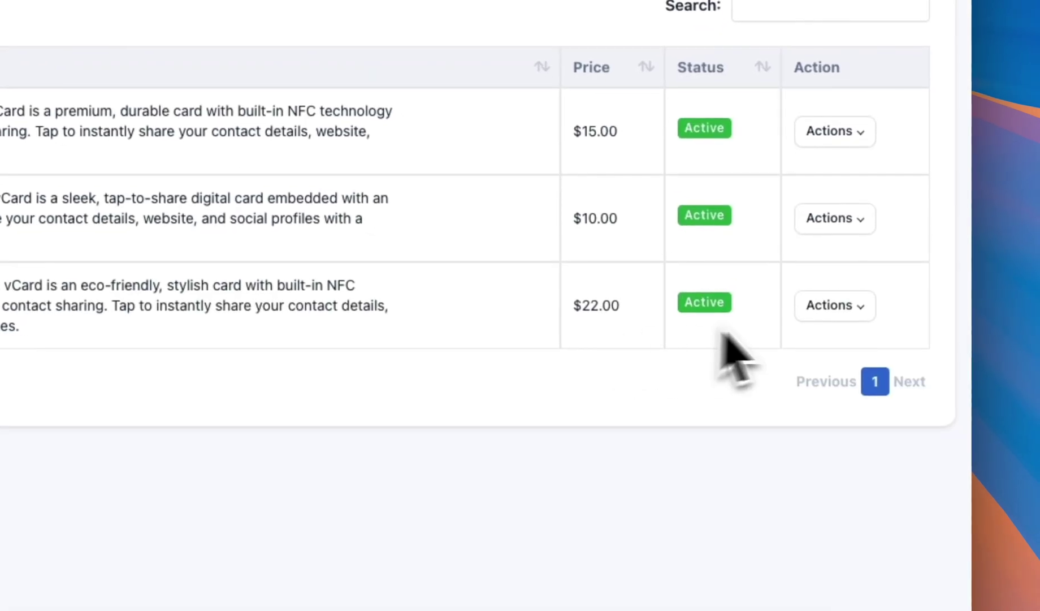
# Deactivate the Wooden NFC Card design
pyautogui.click(807, 312)
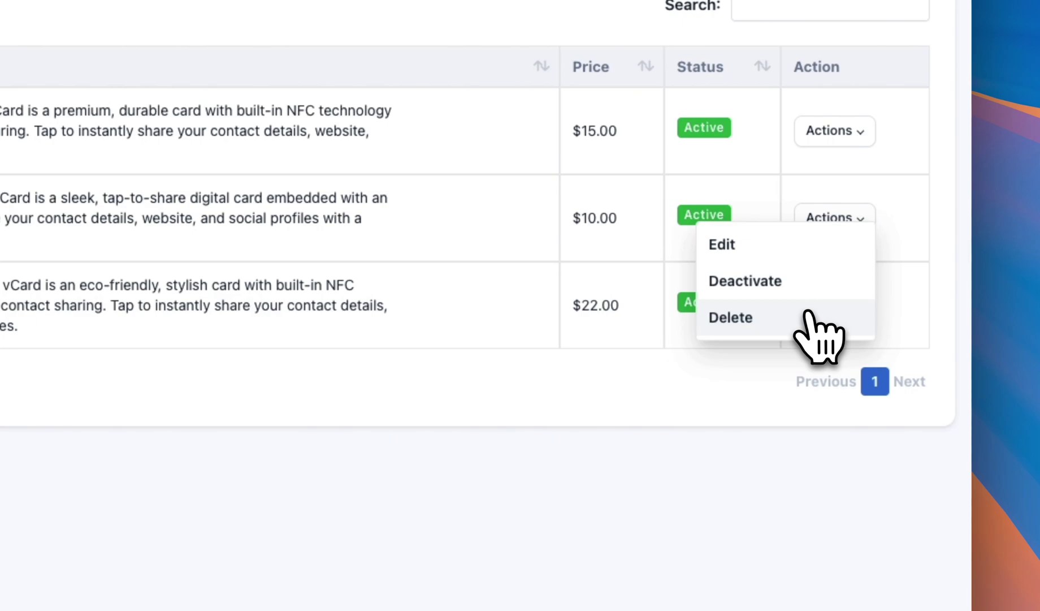
pyautogui.click(767, 286)
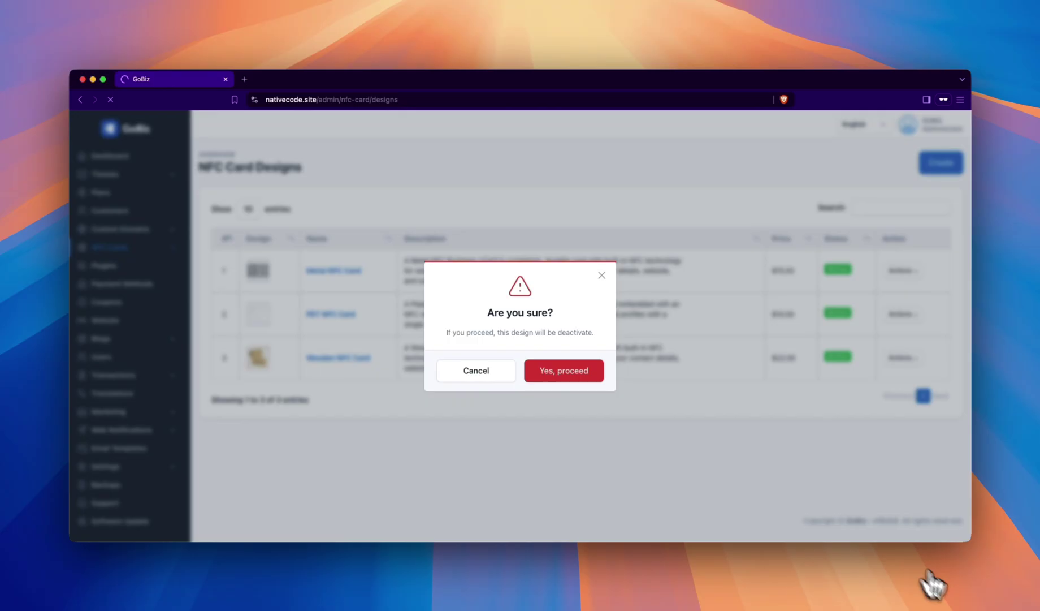
pyautogui.press('Return')
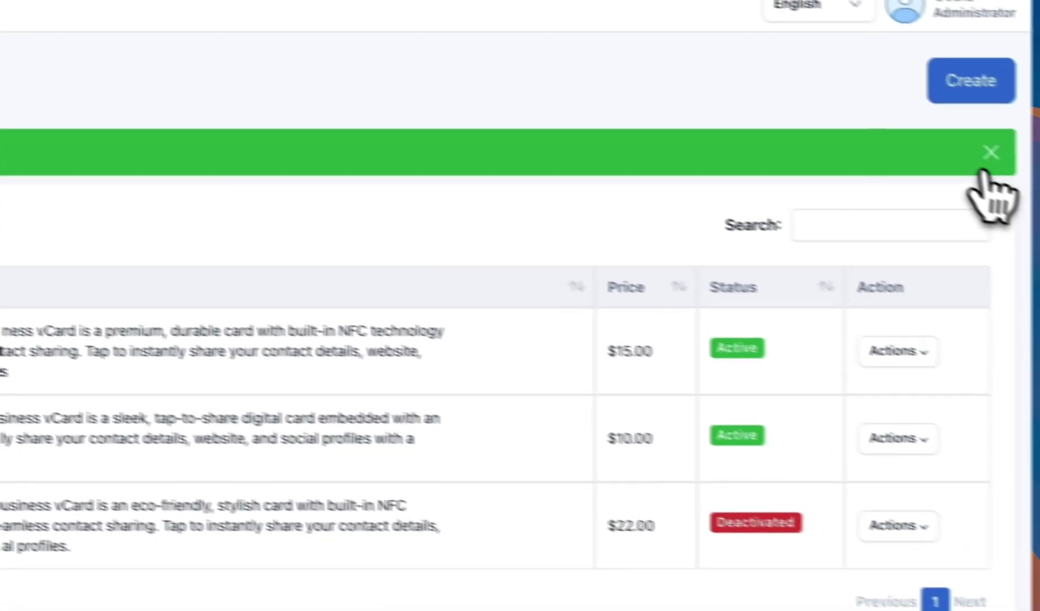
# Delete the deactivated Wooden NFC Card design, confirming with 'Yes, proceed'
pyautogui.click(984, 170)
pyautogui.click(905, 475)
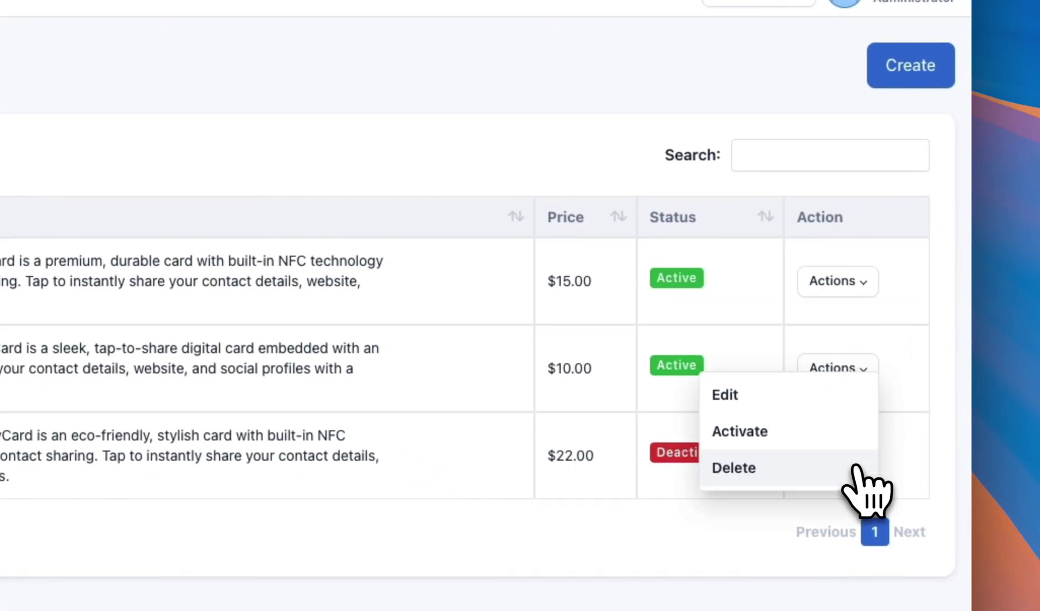
pyautogui.click(783, 471)
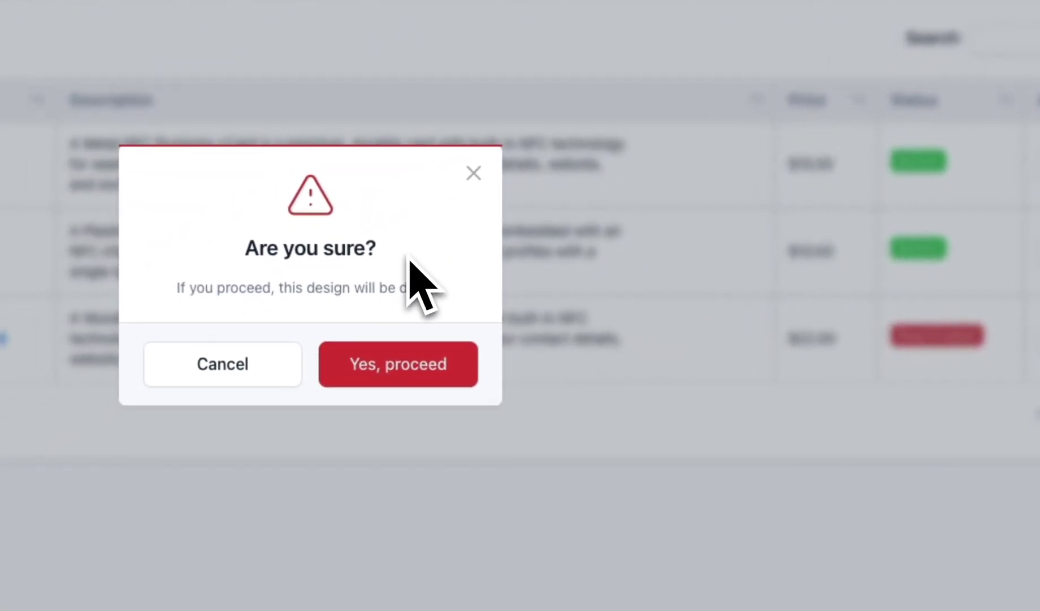
pyautogui.click(402, 367)
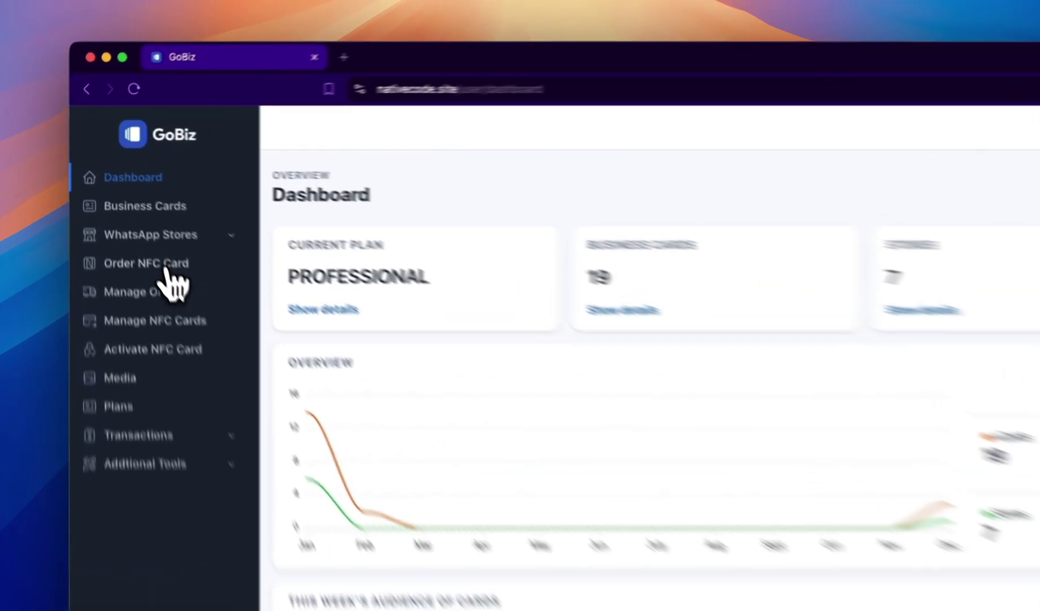
# Open Order NFC Card to see Metal ($15.00), PET ($10.00) and Wooden ($22.00) cards
pyautogui.click(146, 215)
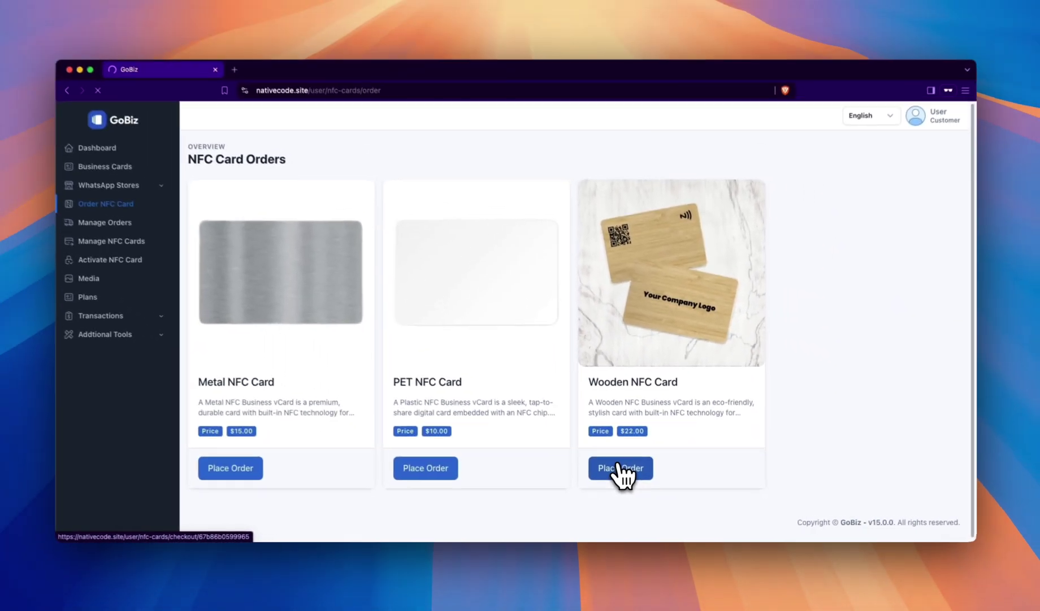
# Start an order for the Wooden NFC Card and scroll down the checkout form
pyautogui.click(522, 396)
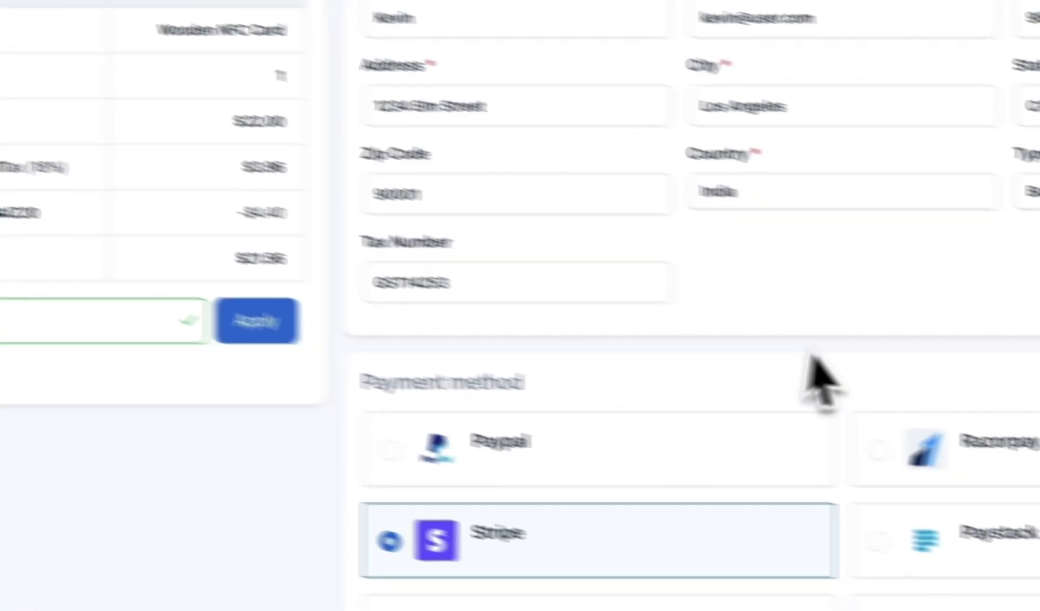
pyautogui.scroll(-5, 843, 407)
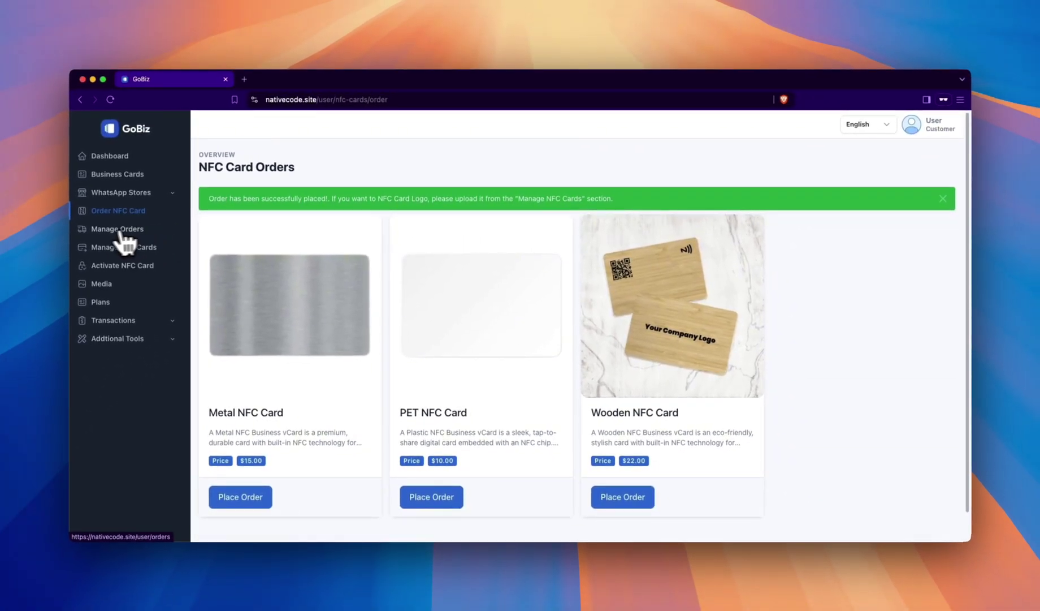
# Open Manage Orders to see the paid $21.56 Wooden NFC Card order in Processing
pyautogui.click(86, 232)
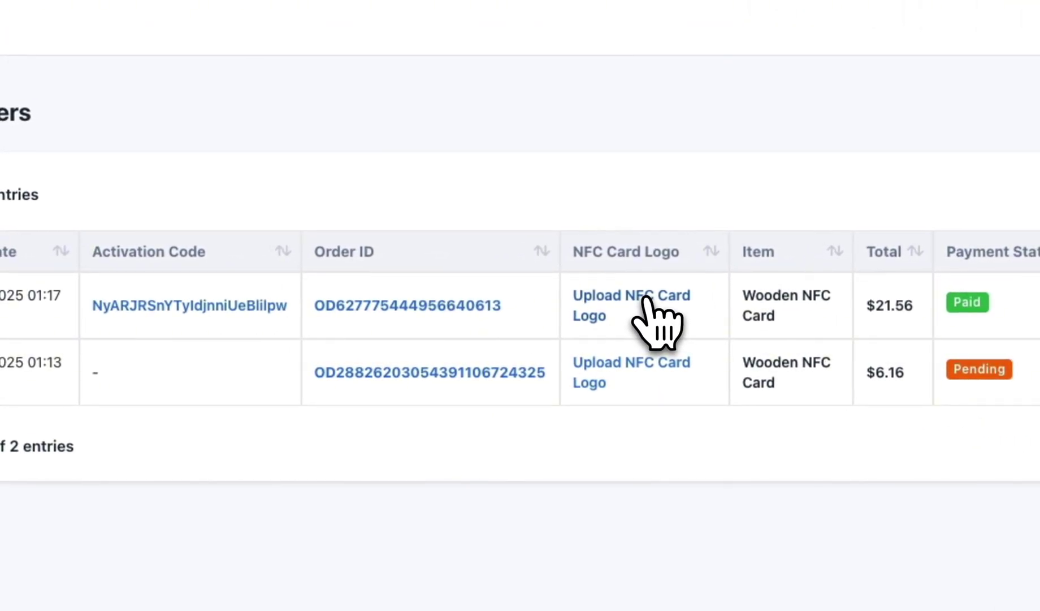
# Upload gobiz.png as the NFC card logo for the paid order
pyautogui.click(646, 298)
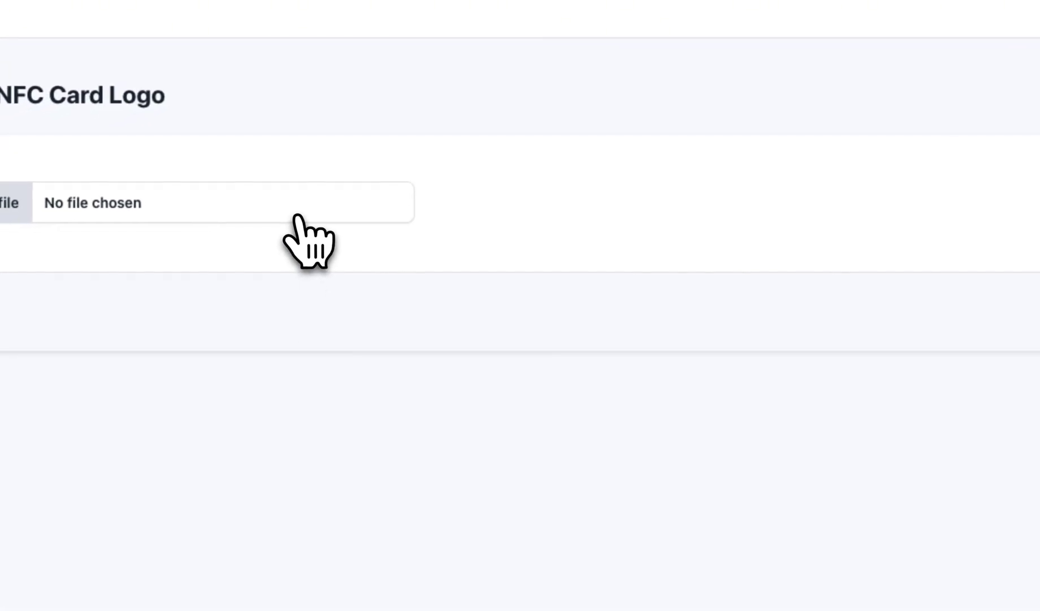
pyautogui.click(298, 214)
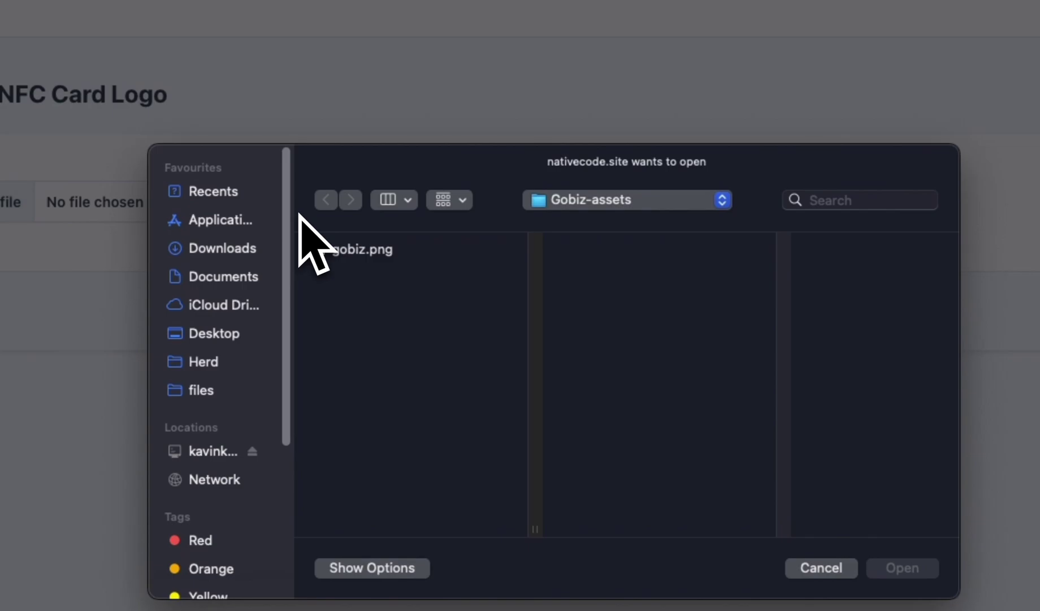
pyautogui.click(387, 257)
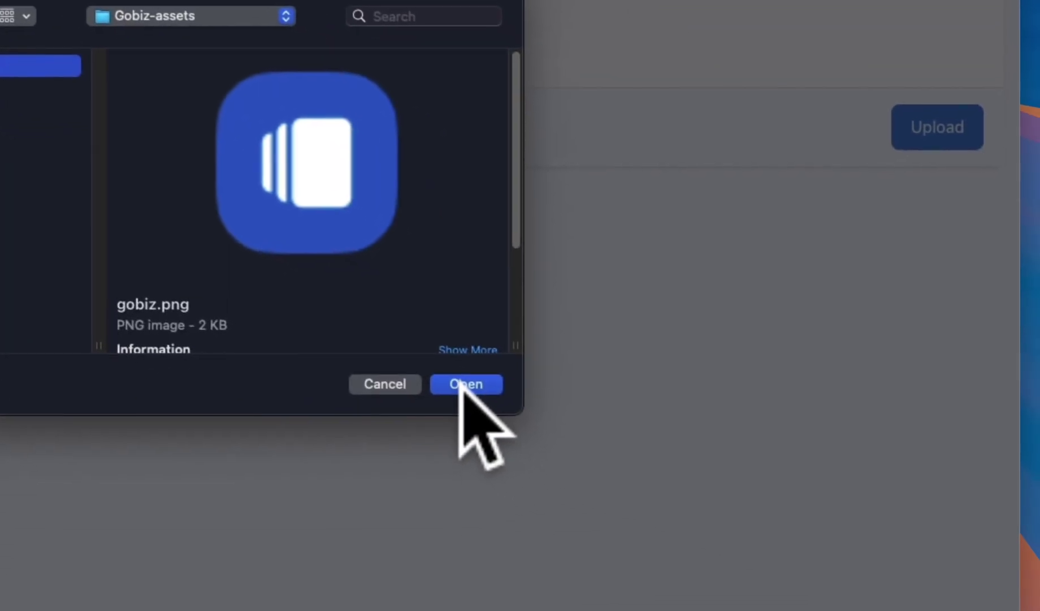
pyautogui.click(461, 384)
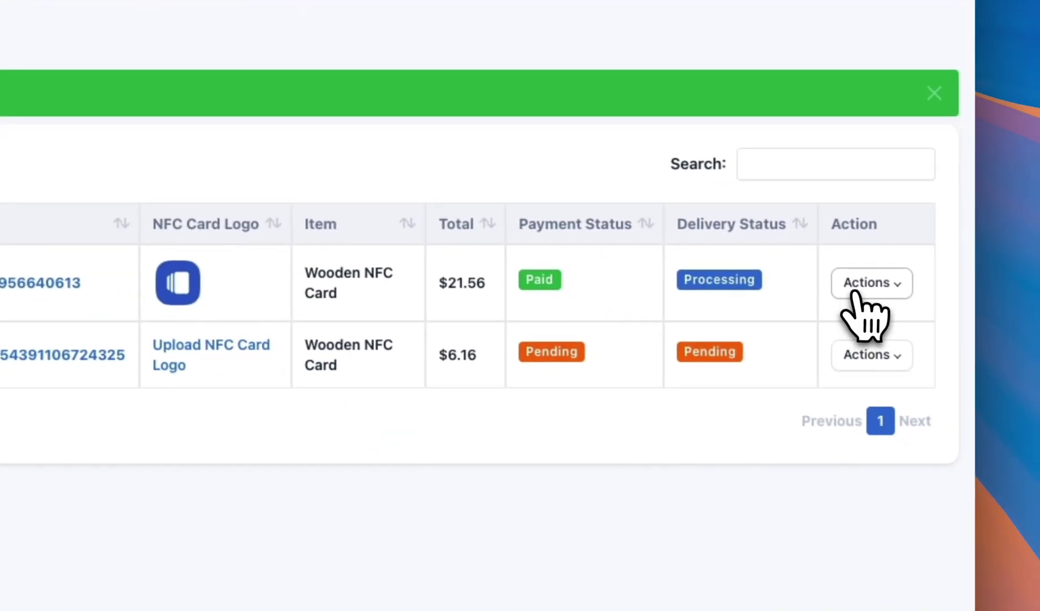
# View the paid order's details, showing $3.96 tax, a −$4.4 GOBIZ20 coupon and a $21.56 total
pyautogui.click(862, 283)
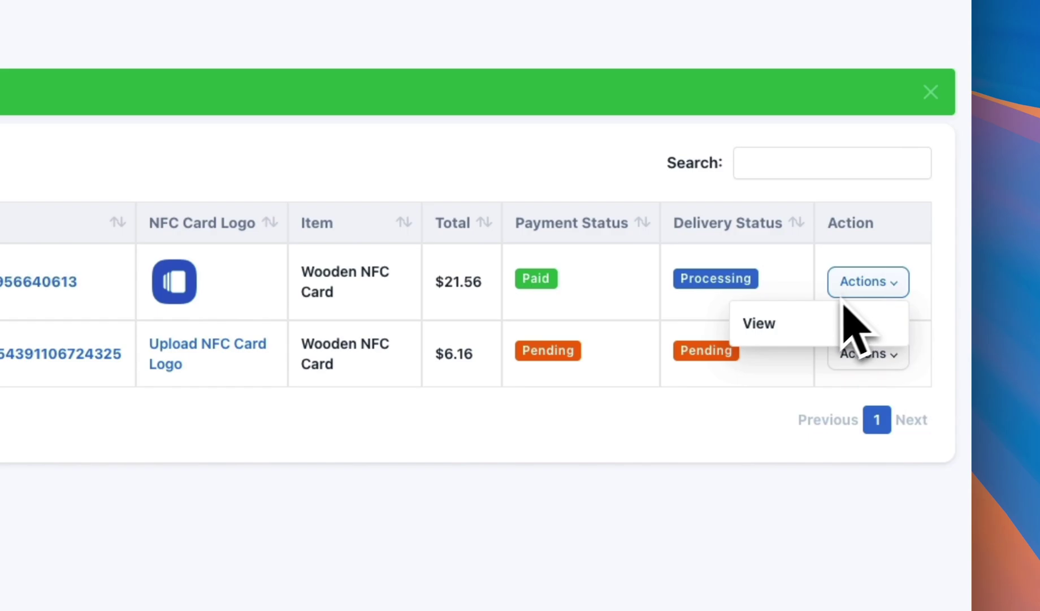
pyautogui.click(784, 324)
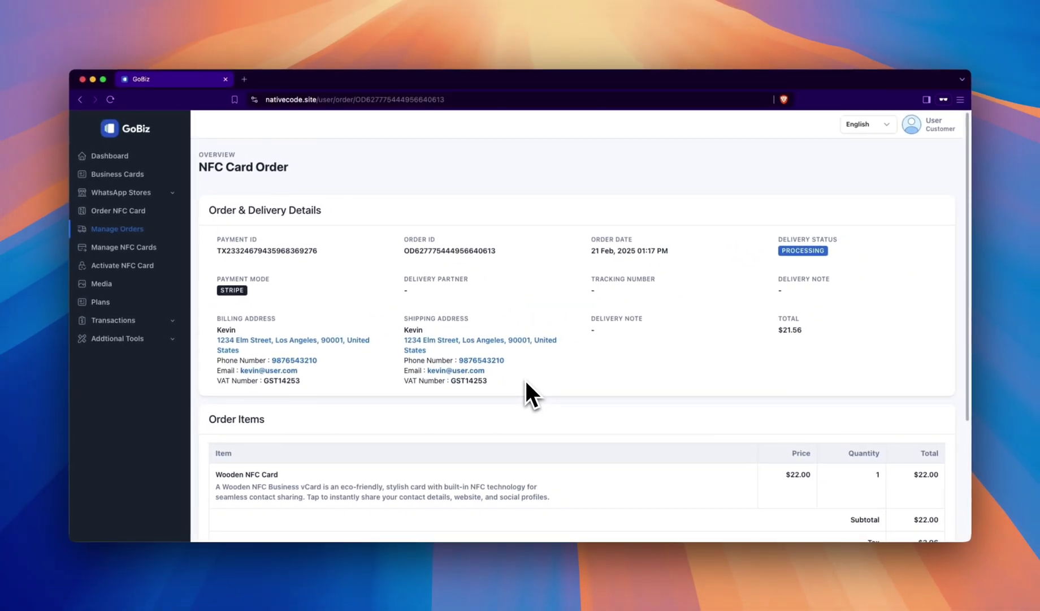
pyautogui.scroll(-5, 527, 391)
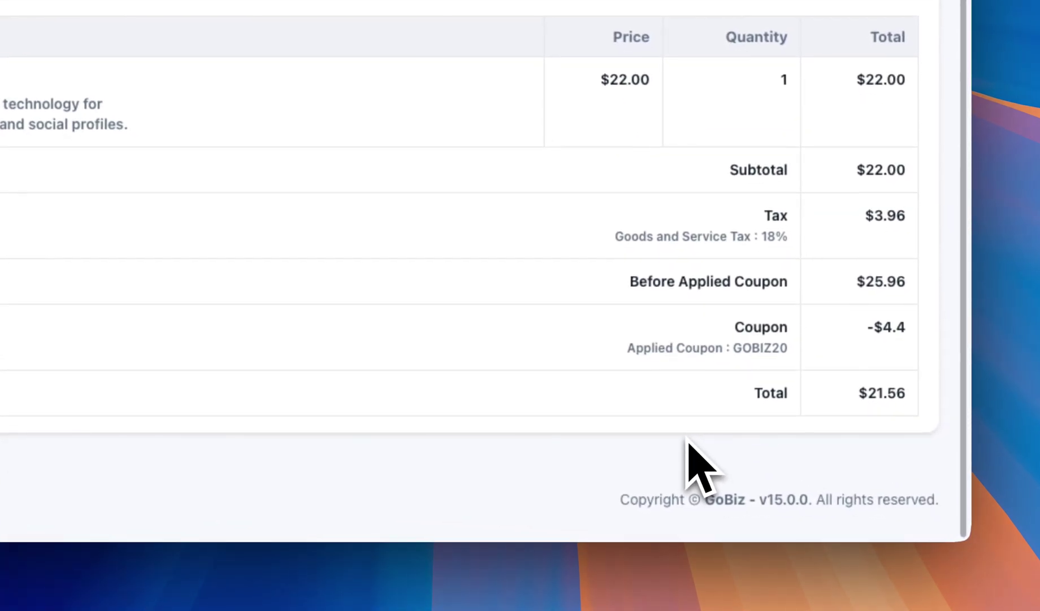
pyautogui.scroll(5, 696, 465)
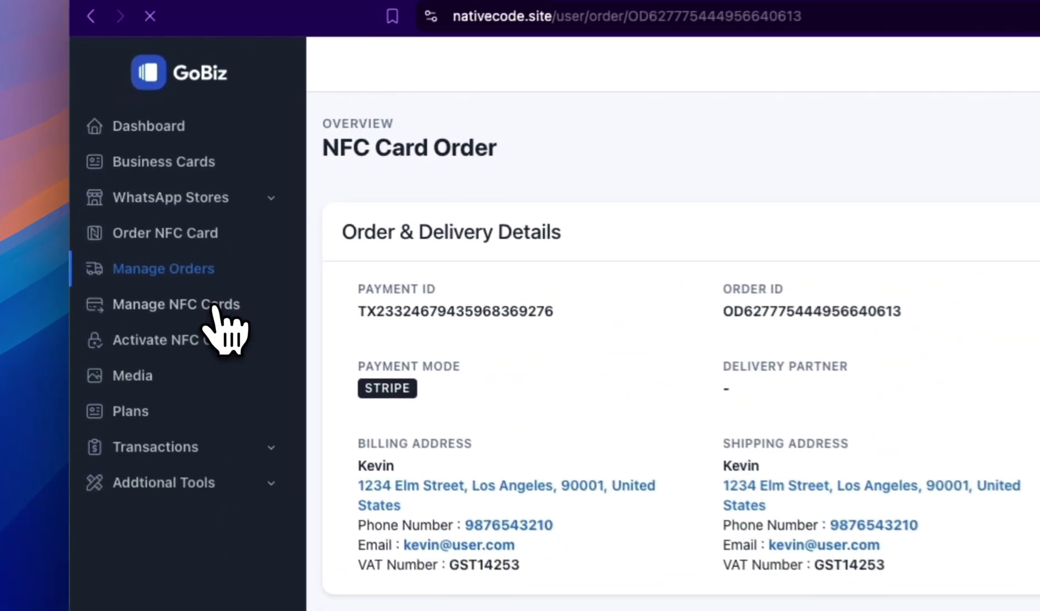
# Link the Wooden NFC Card to The Beauty Petals business card in Manage NFC Cards
pyautogui.click(145, 249)
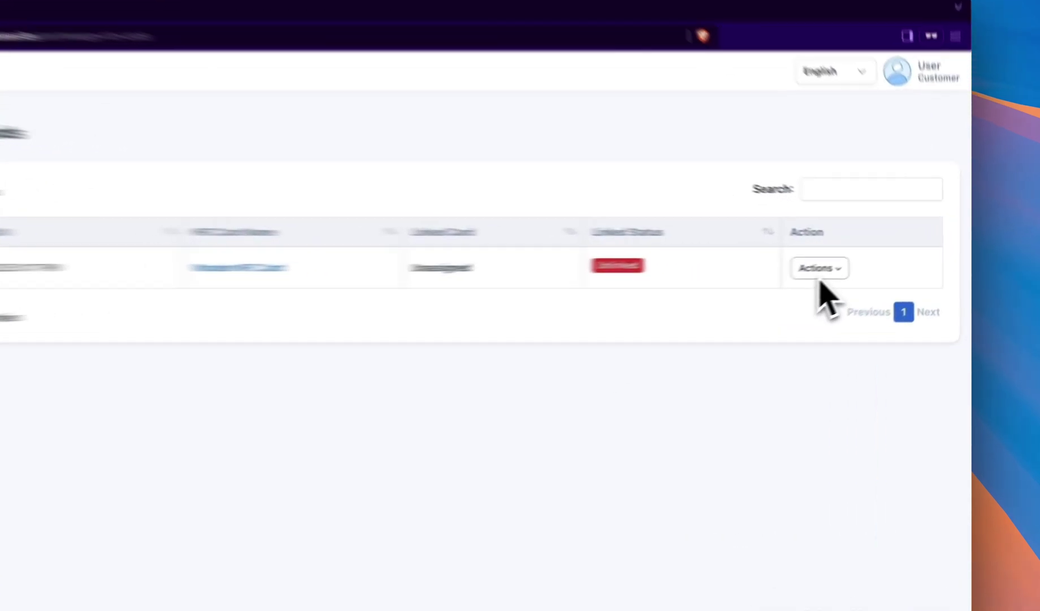
pyautogui.click(866, 264)
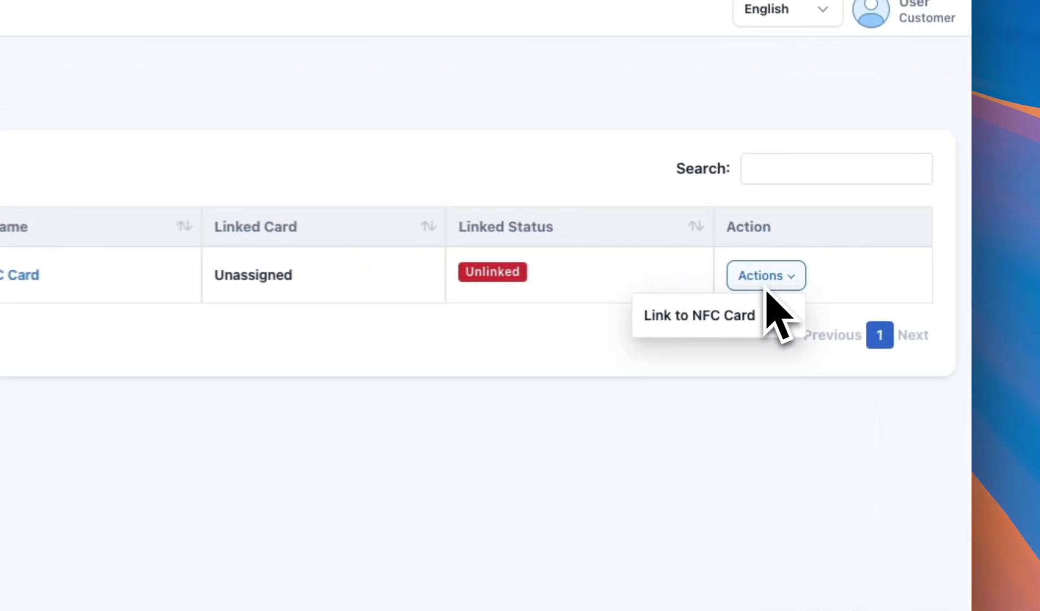
pyautogui.click(728, 317)
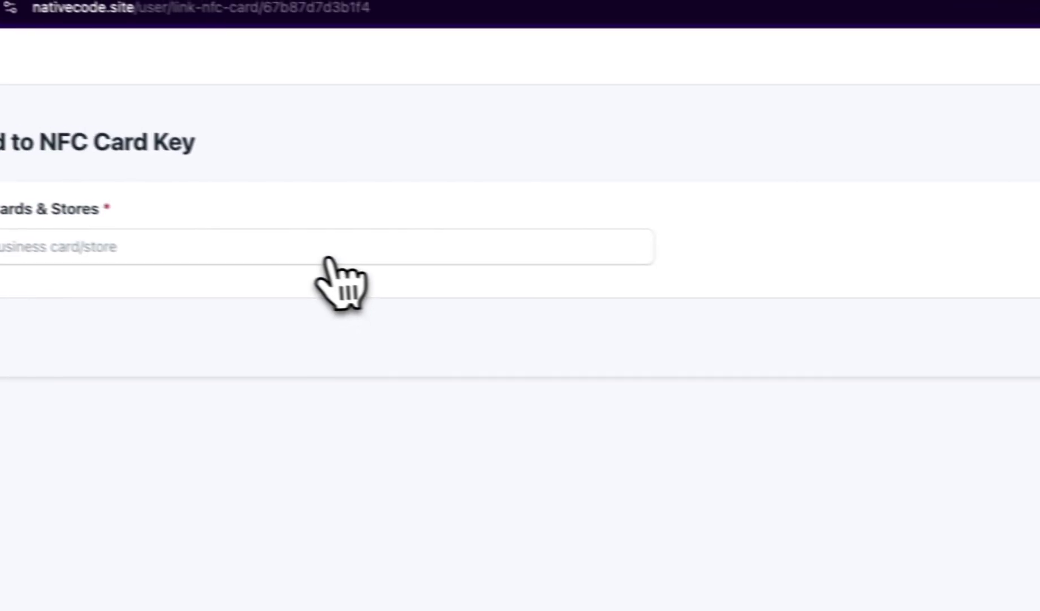
pyautogui.click(356, 262)
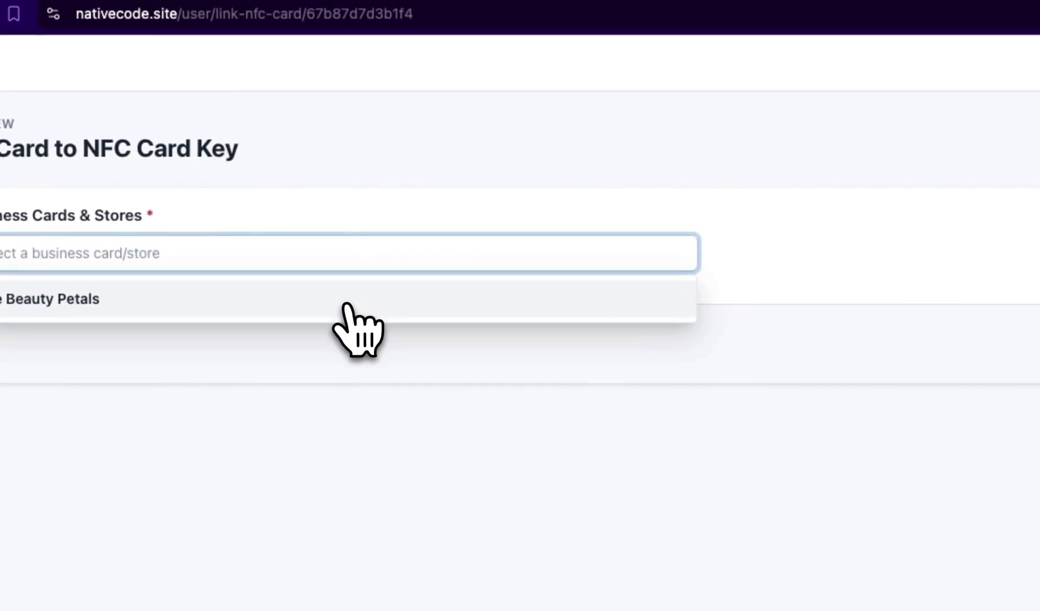
pyautogui.click(283, 303)
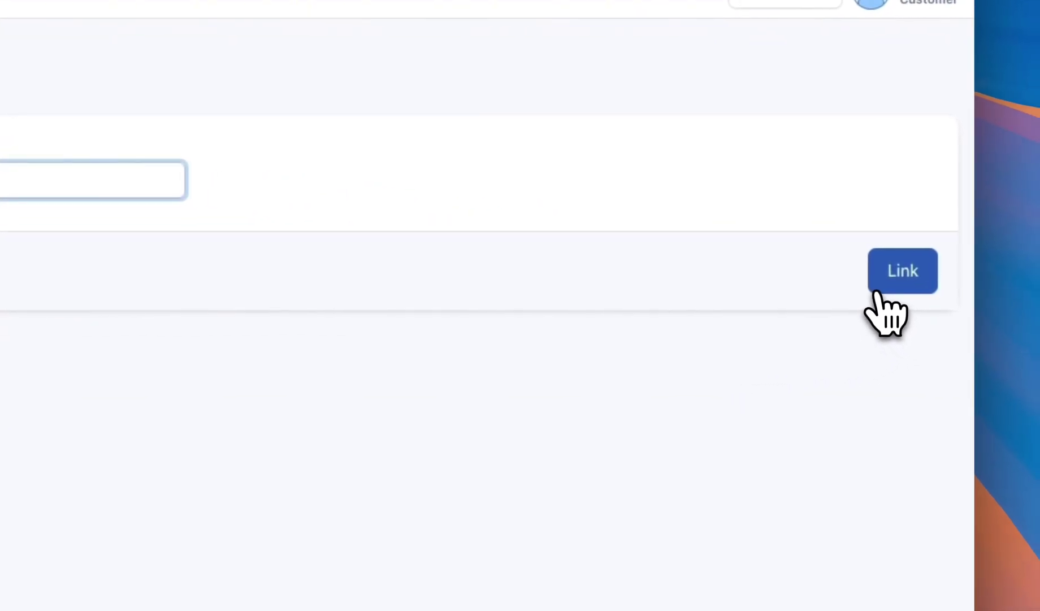
pyautogui.click(877, 288)
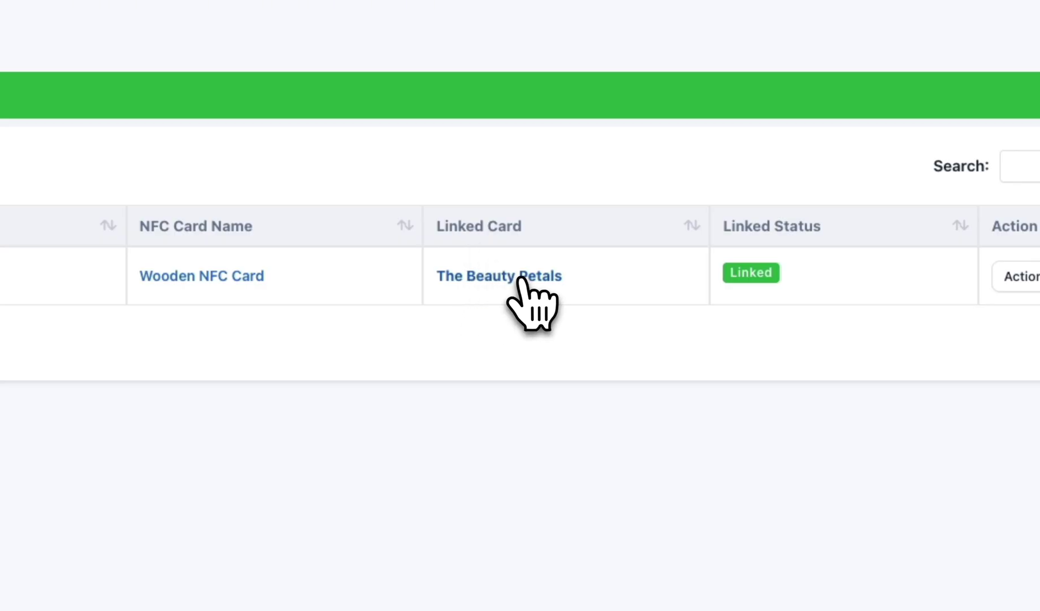
# Check The Beauty Petals vCard page, then return to the GoBiz admin tab
pyautogui.click(520, 277)
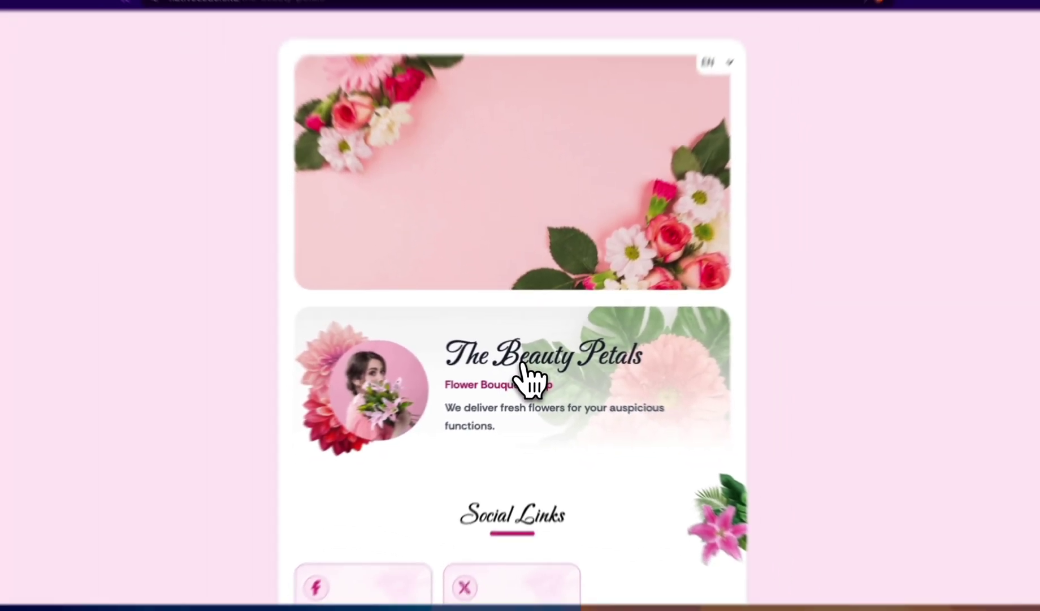
pyautogui.scroll(-3, 522, 365)
pyautogui.scroll(3, 525, 373)
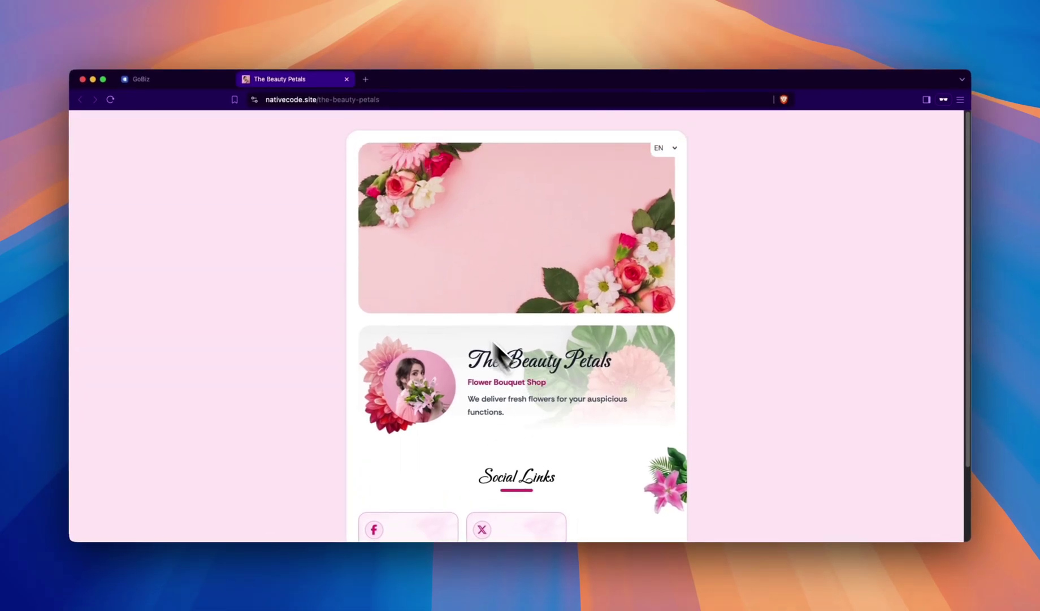
pyautogui.hotkey('ctrl', 'shift', 'Tab')
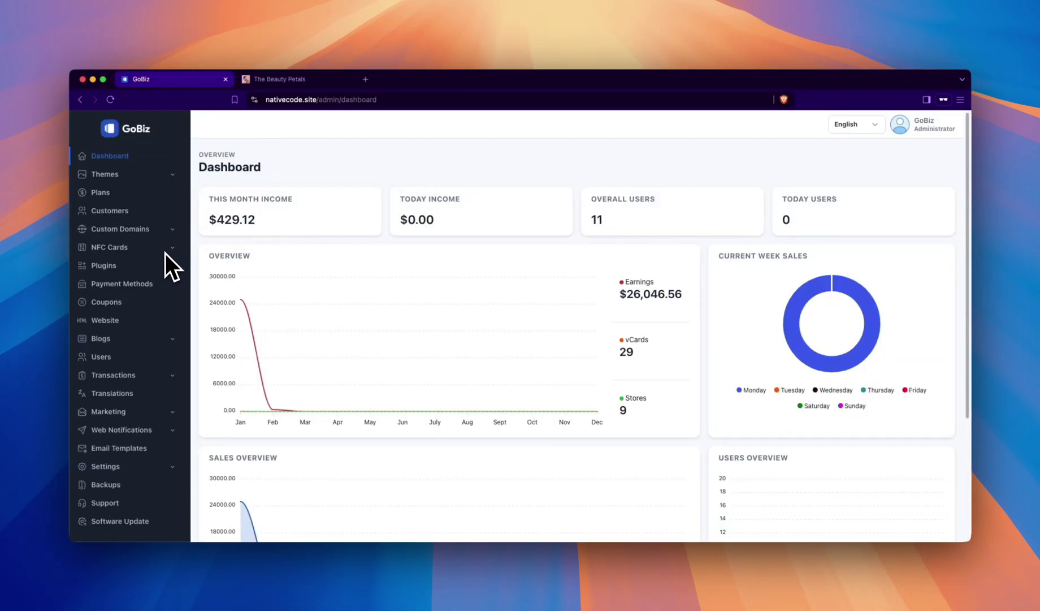
pyautogui.click(129, 249)
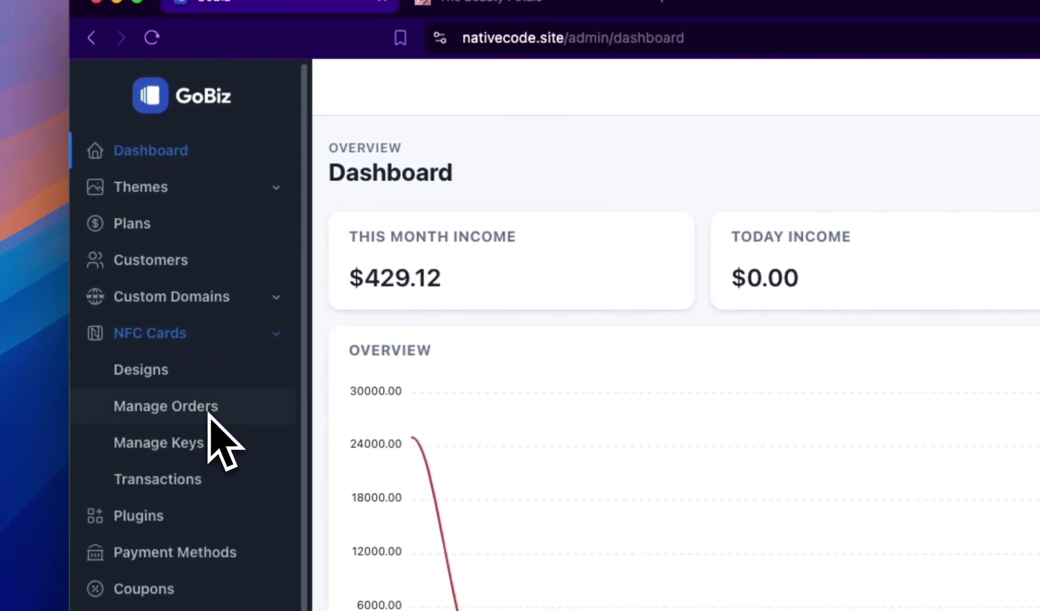
pyautogui.click(209, 414)
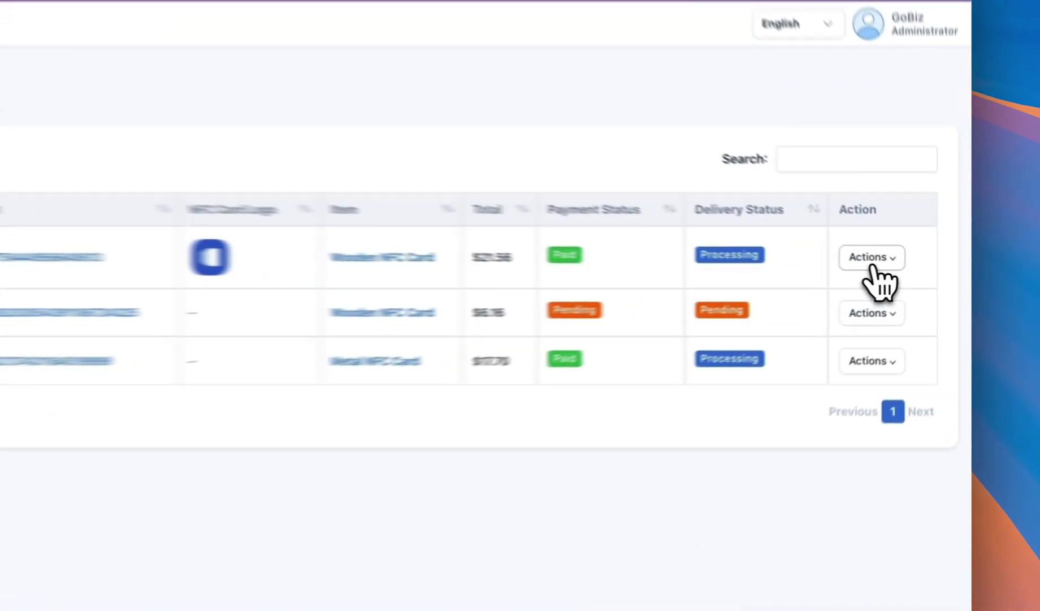
pyautogui.click(910, 269)
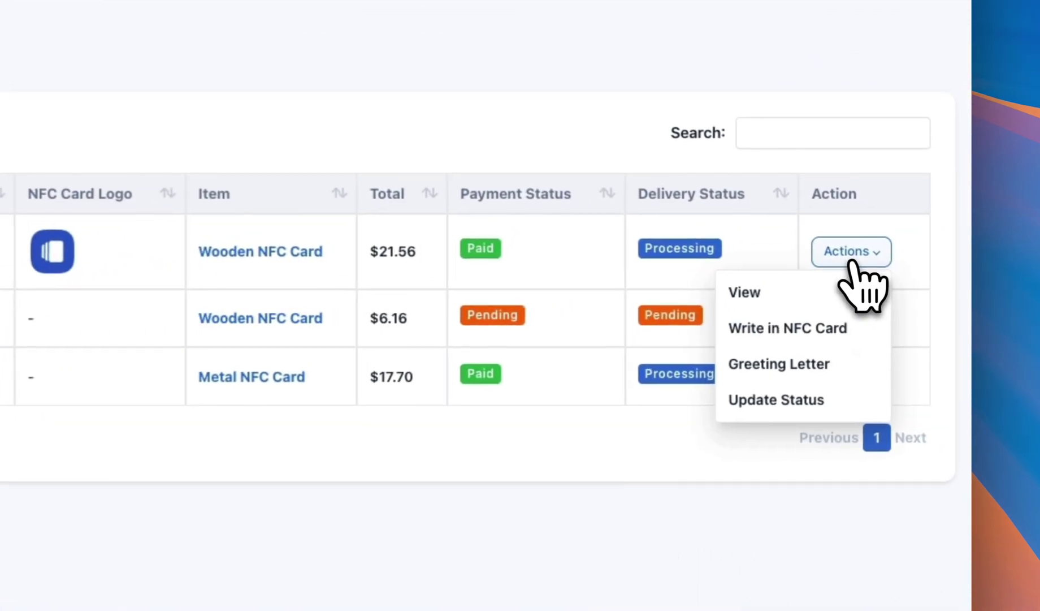
pyautogui.click(800, 303)
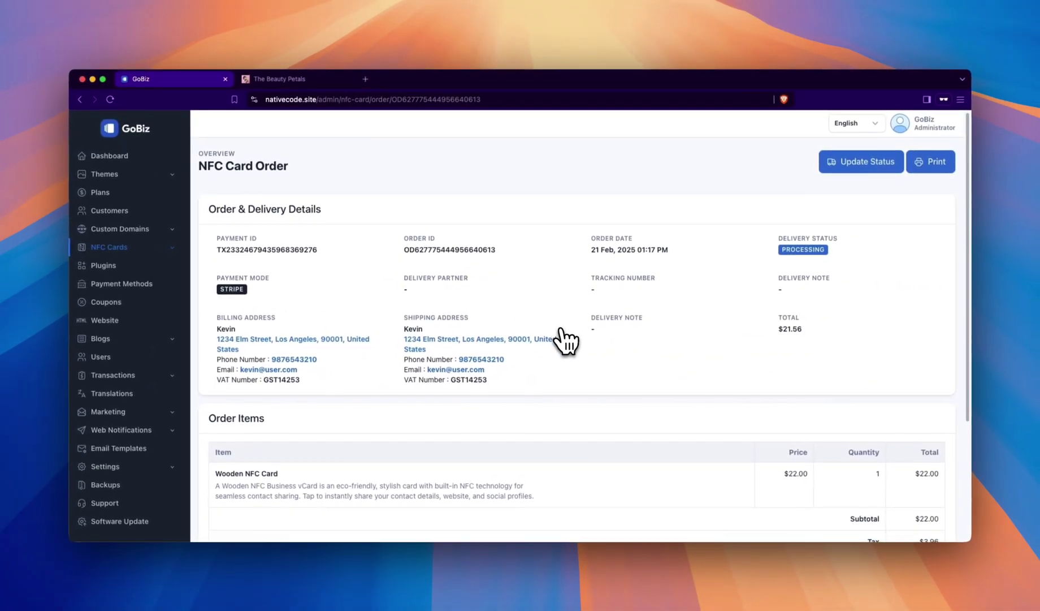
pyautogui.scroll(-3, 564, 340)
pyautogui.scroll(-2, 566, 341)
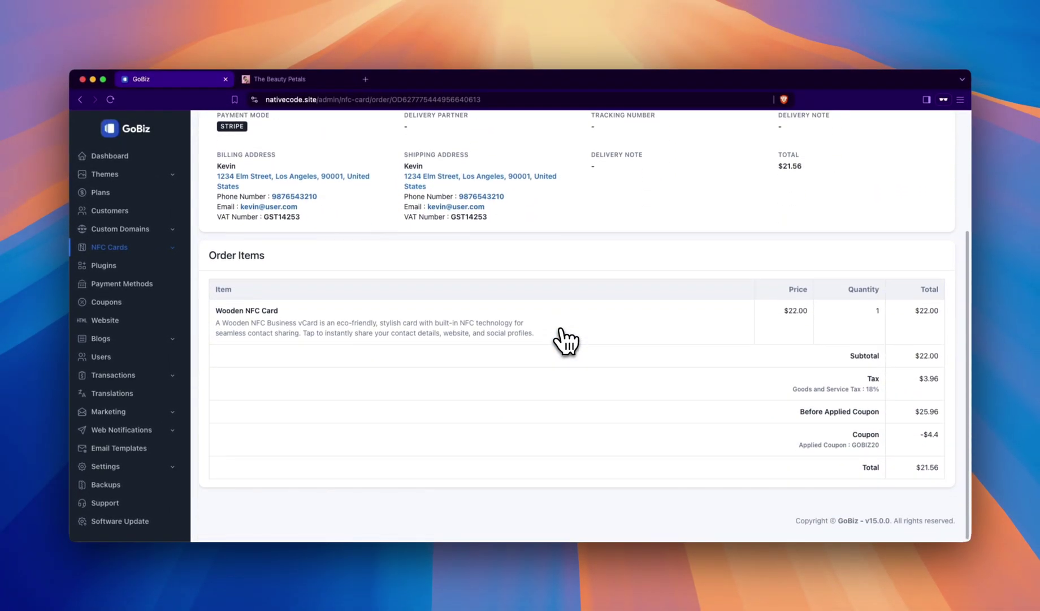
pyautogui.scroll(5, 565, 341)
pyautogui.scroll(1, 565, 341)
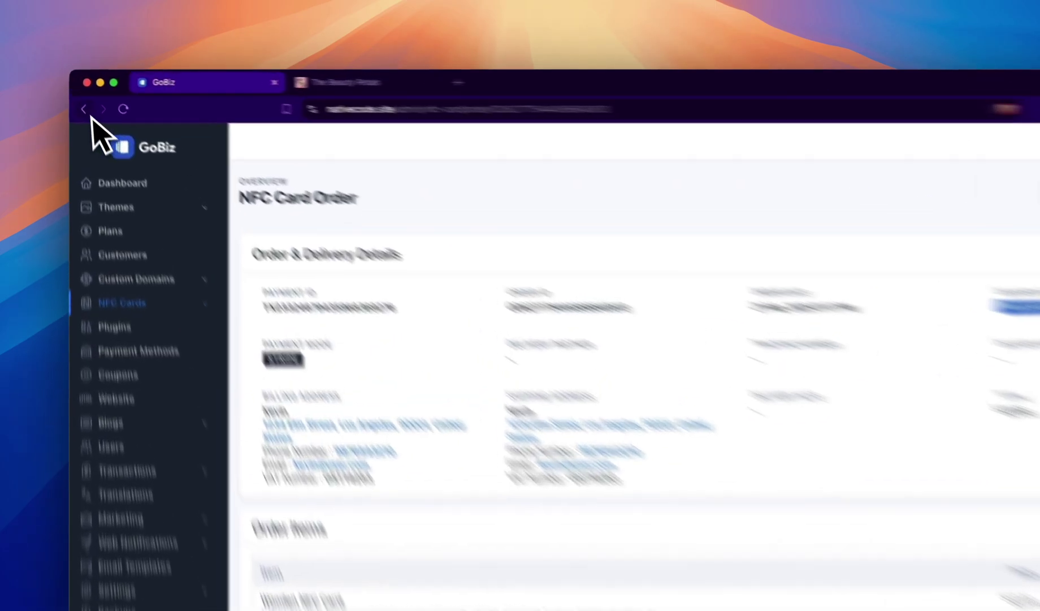
# Check the Write in NFC Card page for the Wooden NFC Card order and return to the orders list
pyautogui.click(79, 99)
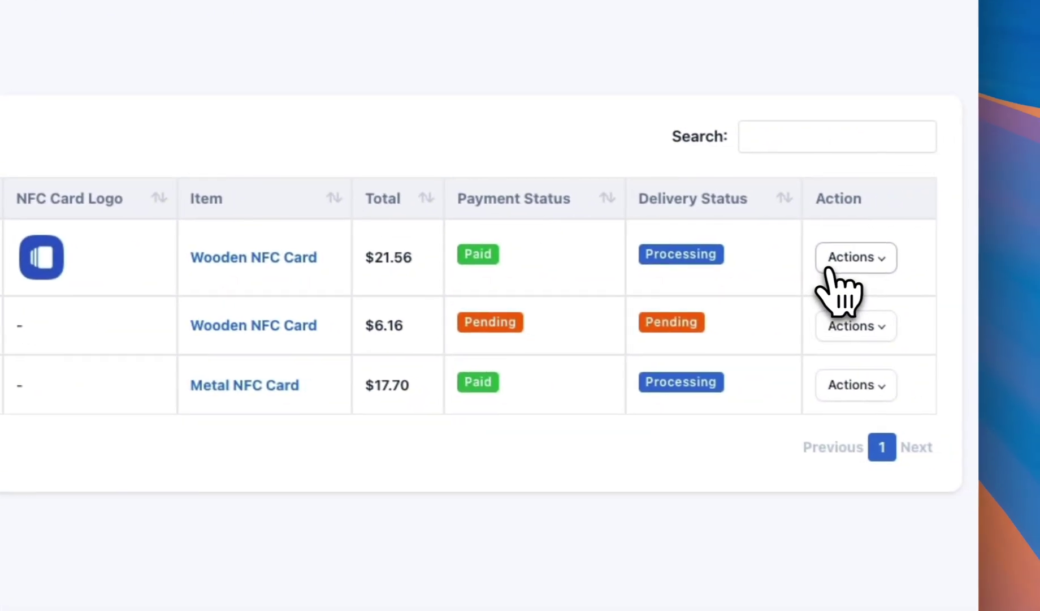
pyautogui.click(826, 271)
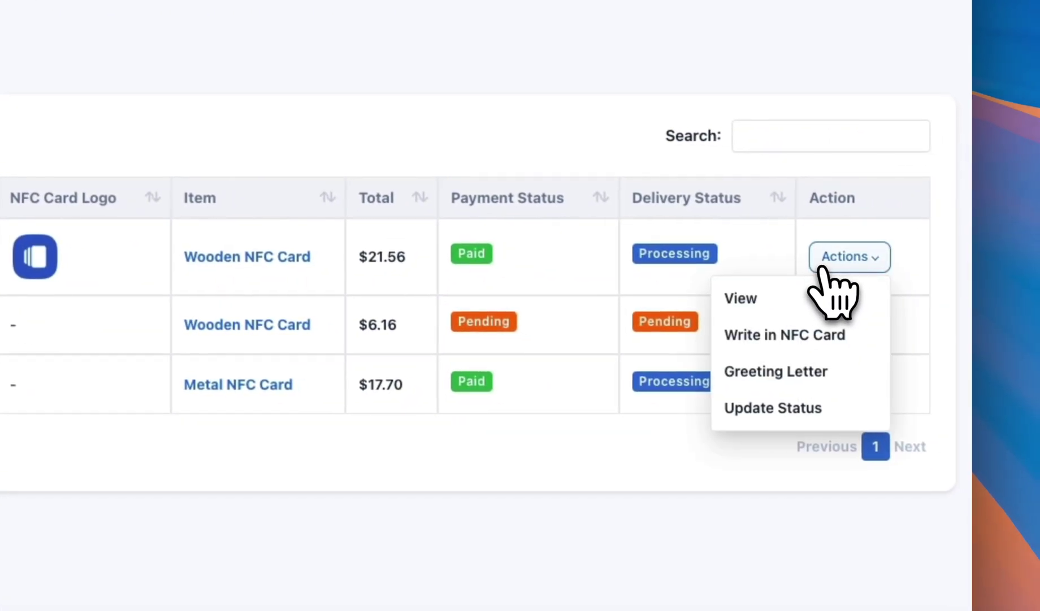
pyautogui.click(774, 333)
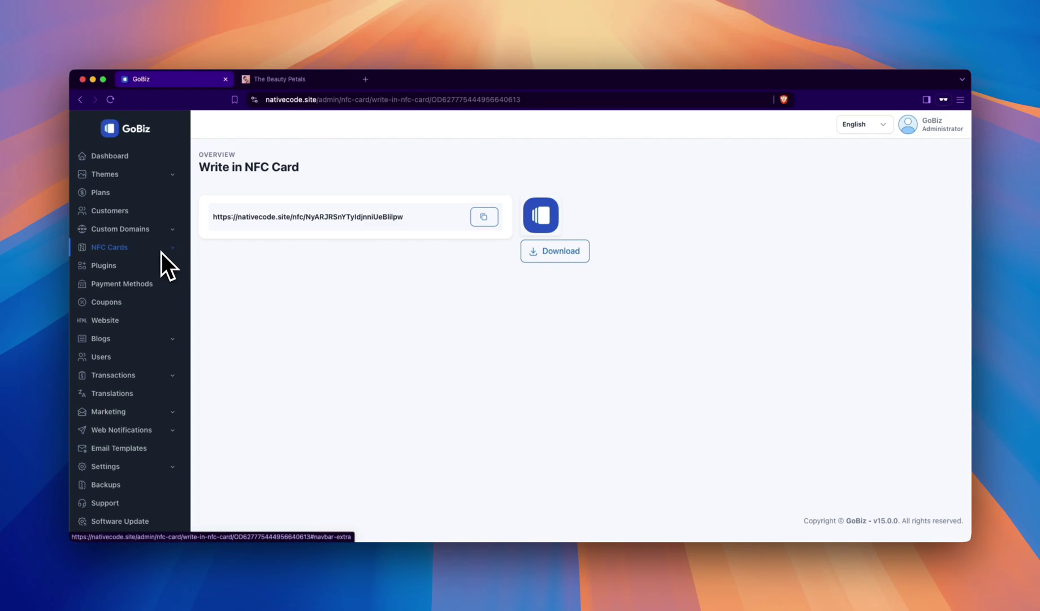
pyautogui.click(79, 104)
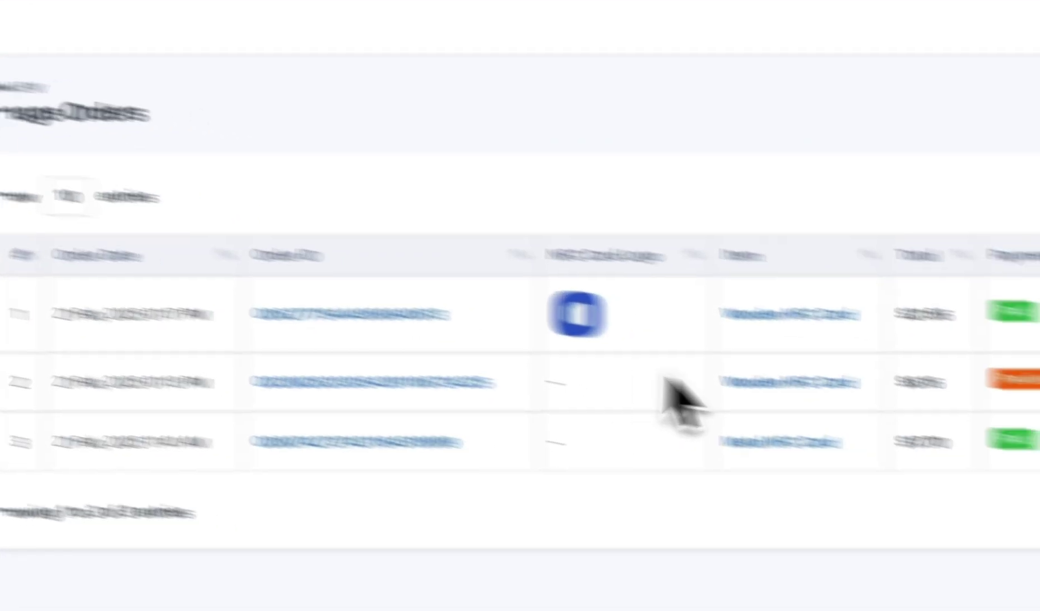
# Open the first order's greeting letter and select its activation code
pyautogui.click(844, 244)
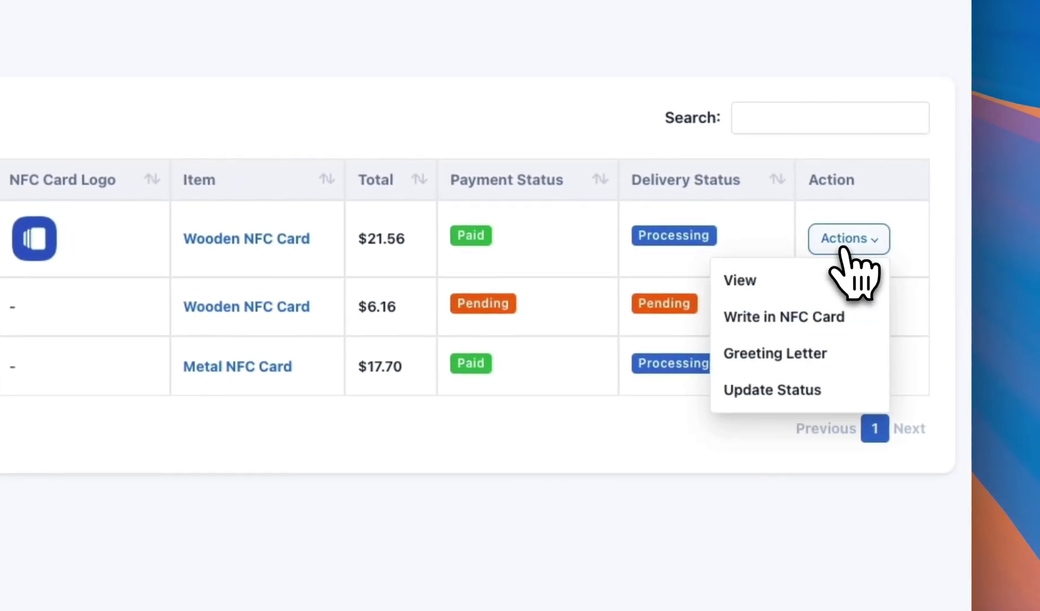
pyautogui.click(804, 355)
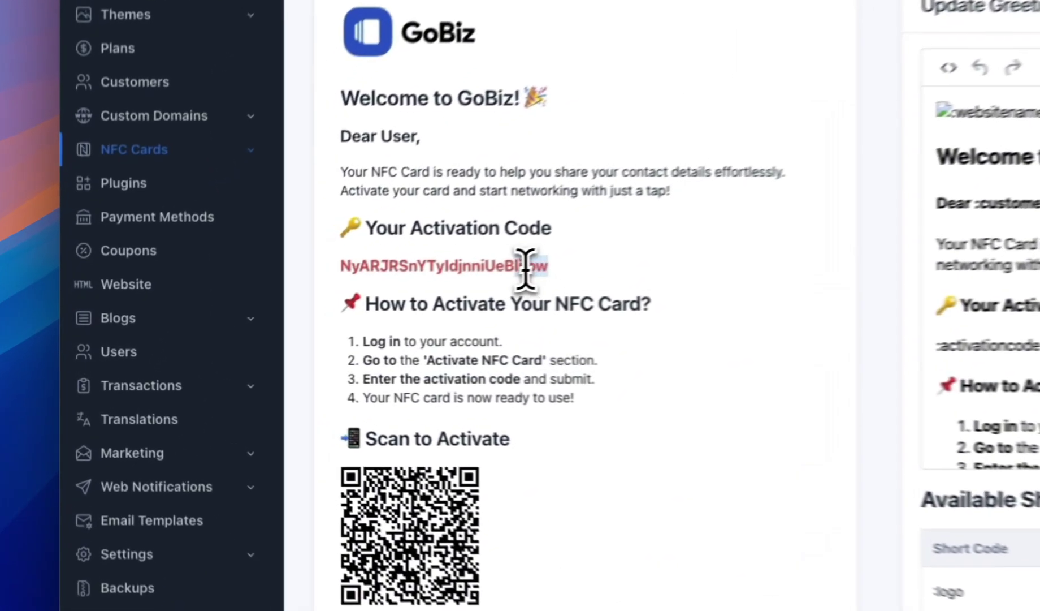
pyautogui.moveTo(334, 310); pyautogui.dragTo(221, 312)
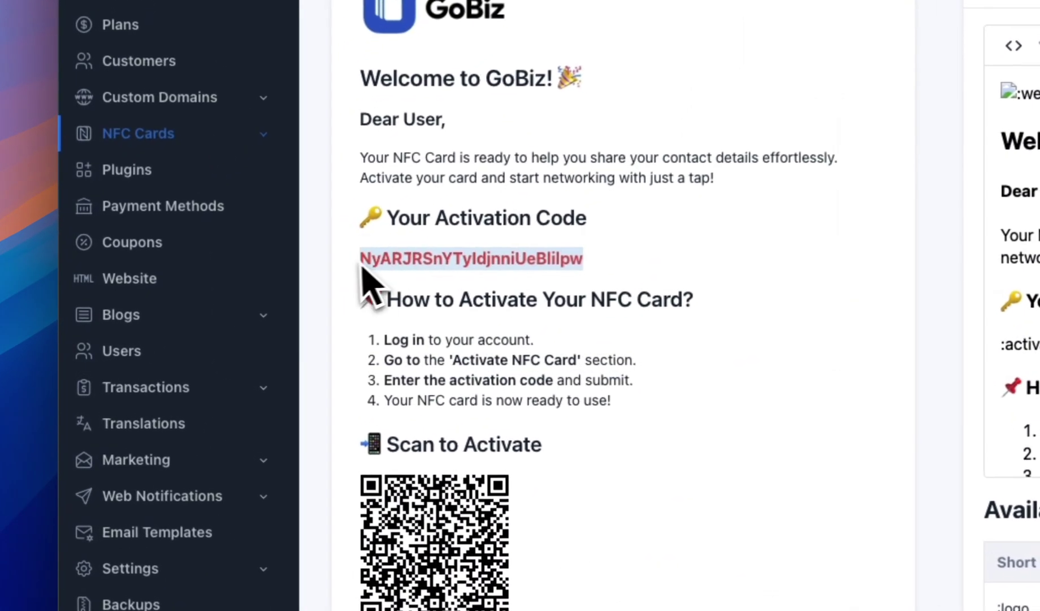
# Scroll through the greeting letter preview, its activation QR code and the template editor
pyautogui.scroll(-3, 650, 356)
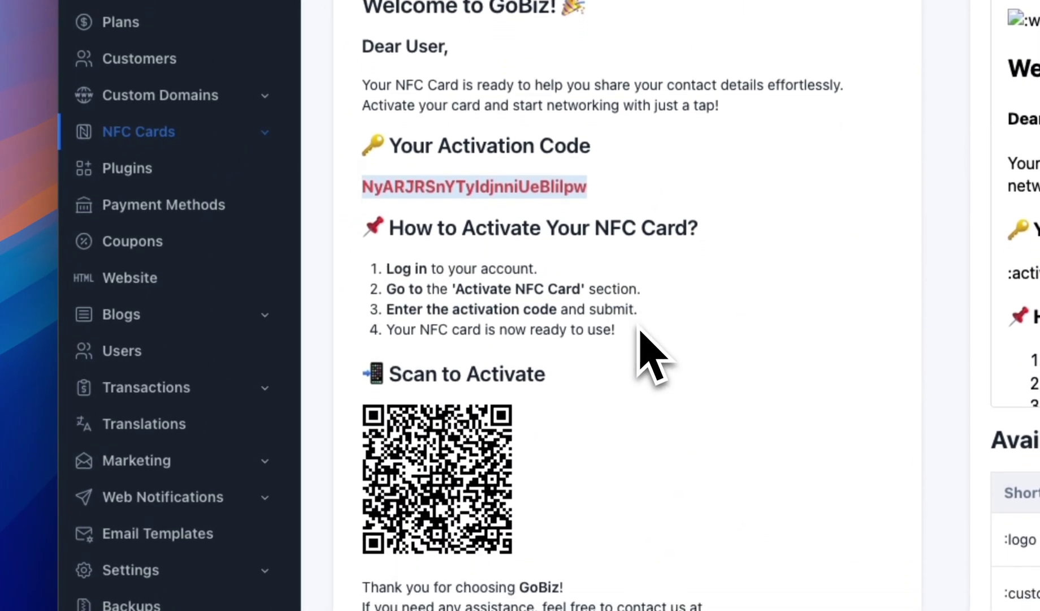
pyautogui.scroll(-1, 641, 331)
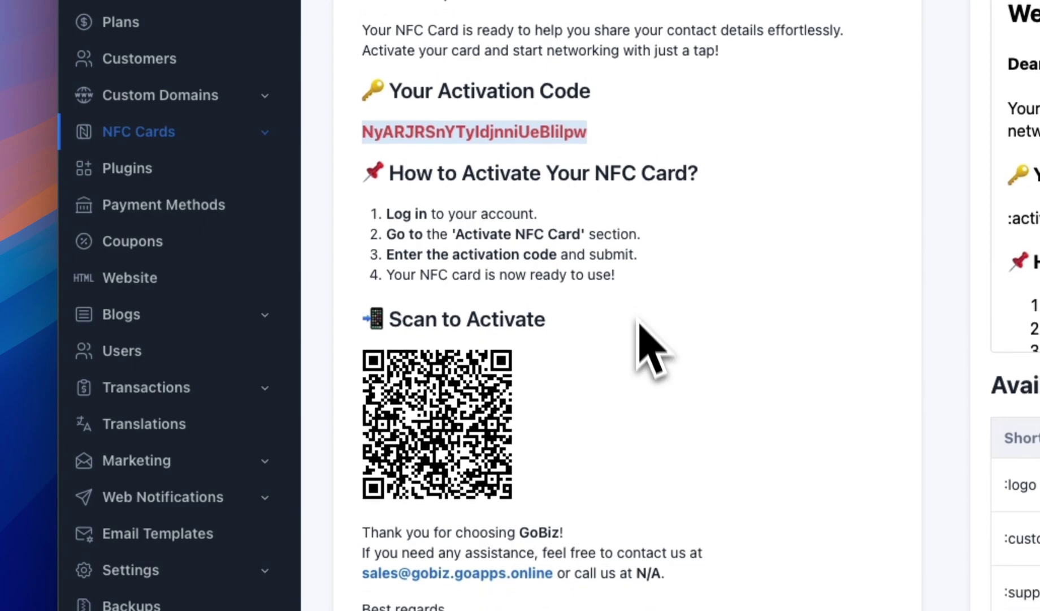
pyautogui.scroll(-3, 687, 218)
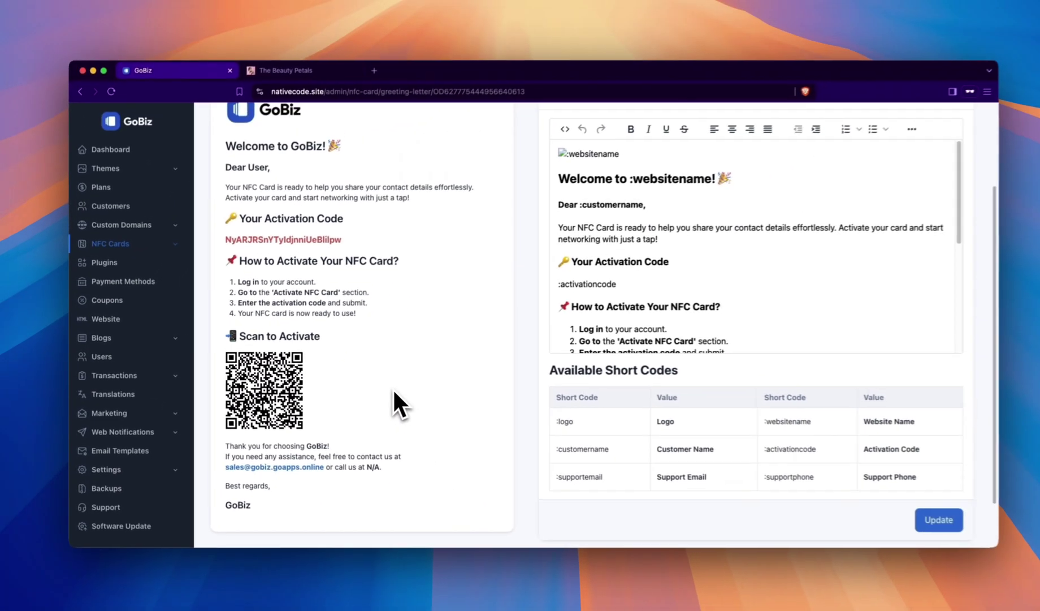
pyautogui.scroll(3, 385, 391)
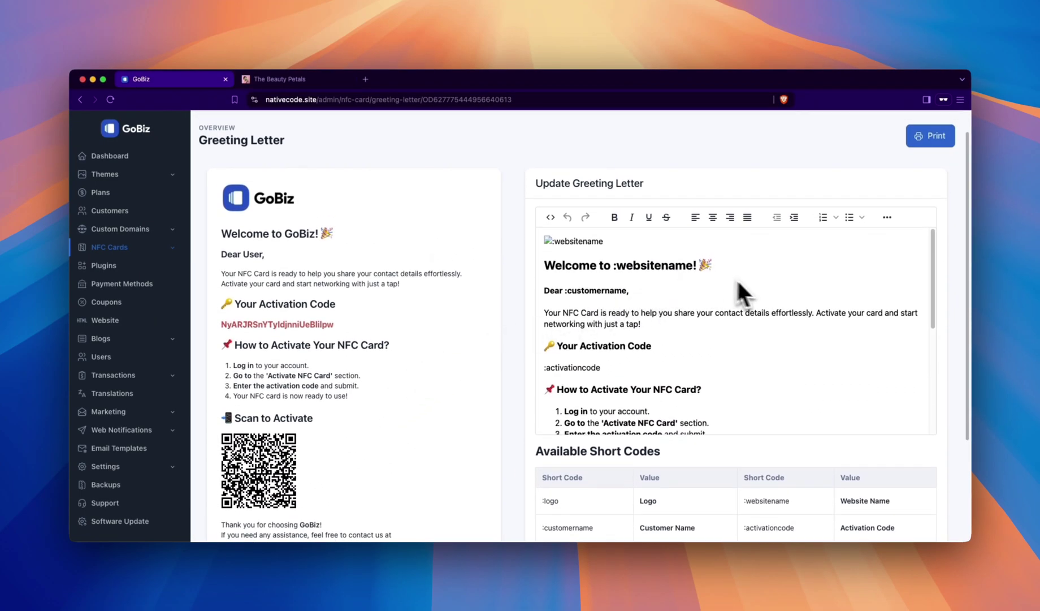
pyautogui.scroll(-5, 764, 287)
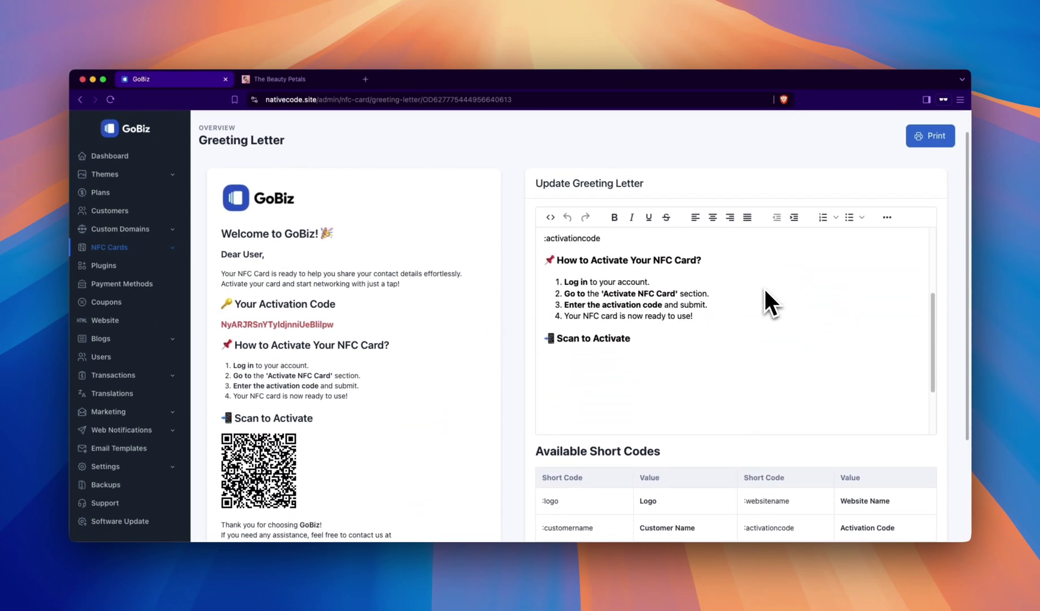
pyautogui.scroll(-6, 764, 287)
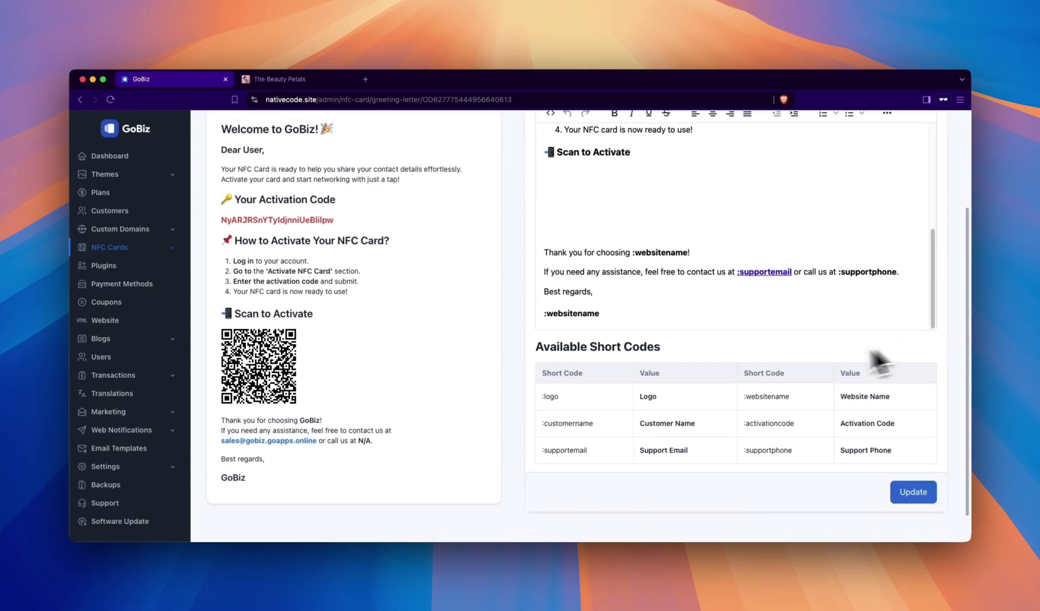
pyautogui.scroll(2, 773, 376)
pyautogui.scroll(8, 738, 297)
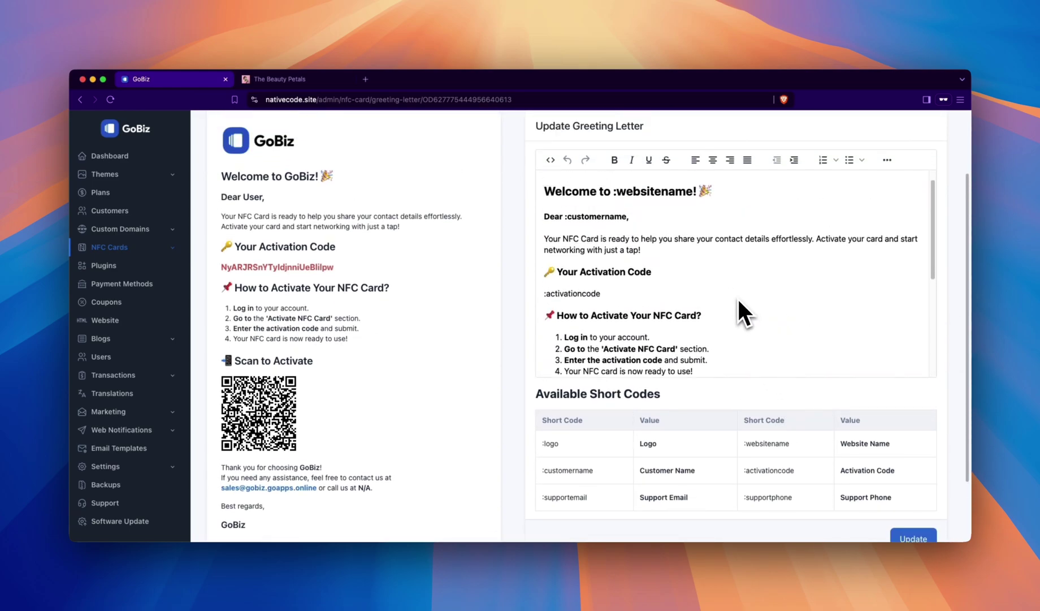
pyautogui.scroll(1, 739, 299)
pyautogui.scroll(3, 962, 283)
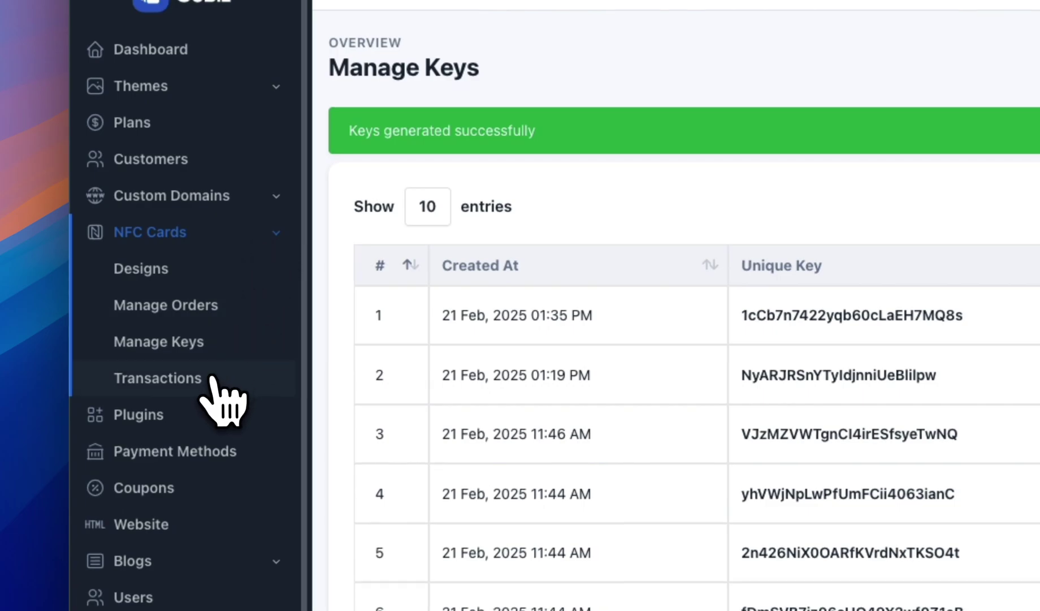
# Review the NFC Card Order Transactions list, including the $21.56 Stripe payment's options
pyautogui.click(214, 380)
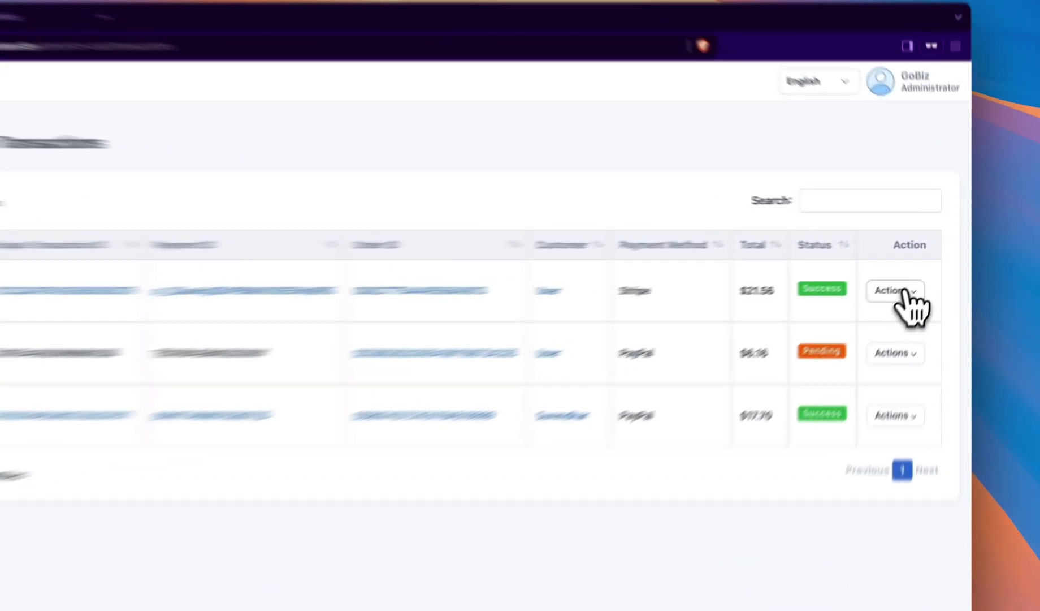
pyautogui.click(912, 271)
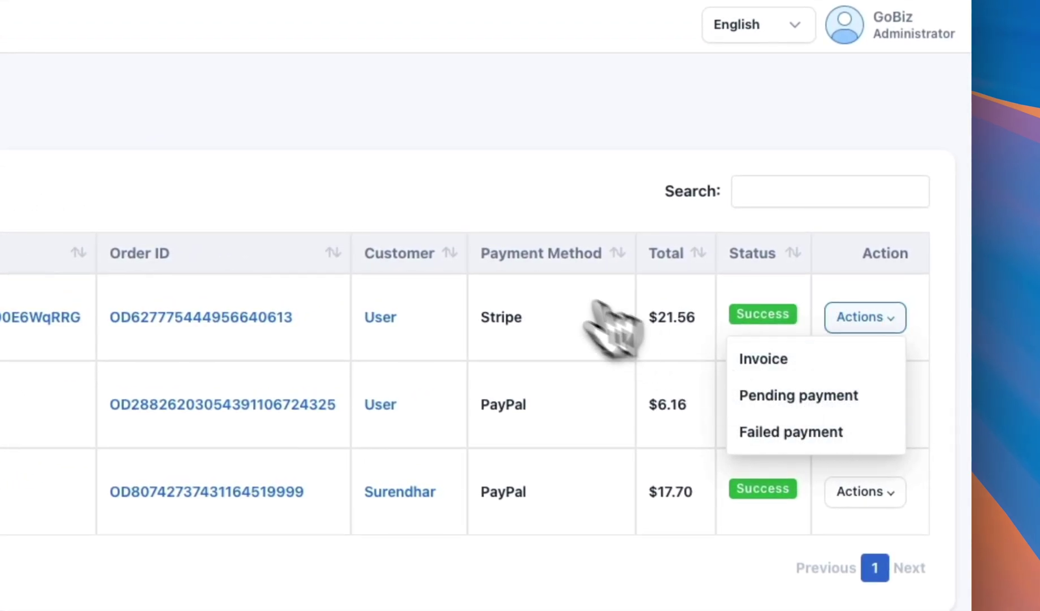
pyautogui.click(442, 199)
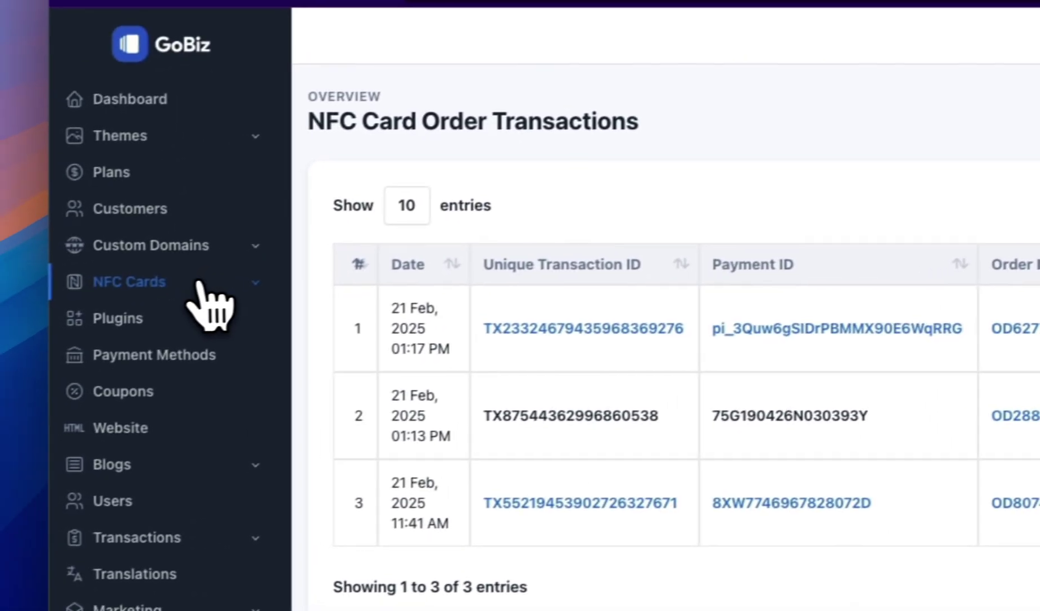
pyautogui.click(200, 281)
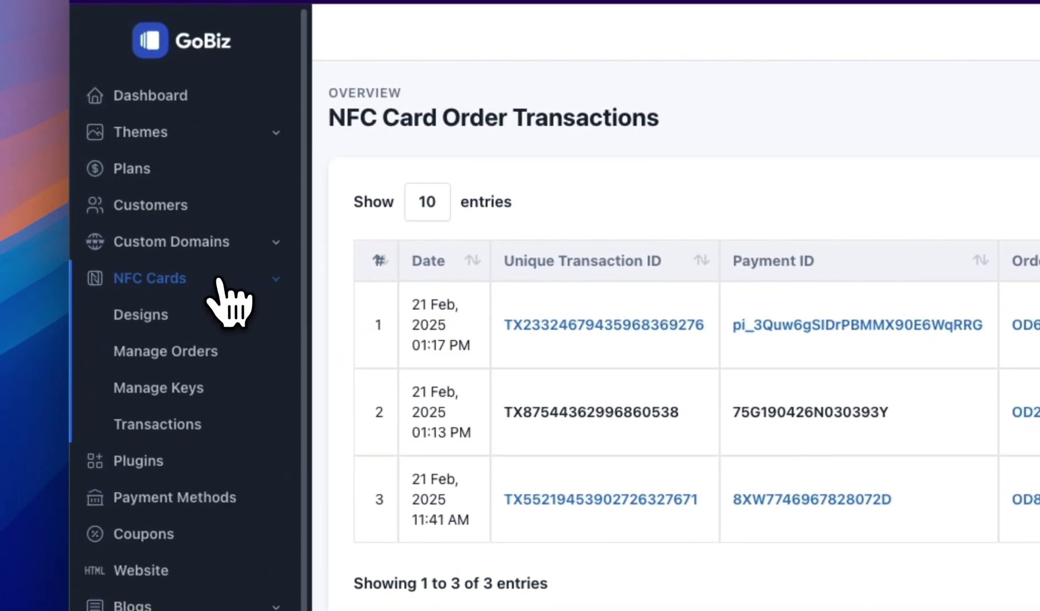
# Set the Wooden NFC Card order's delivery status to Delivered in its status form
pyautogui.click(219, 346)
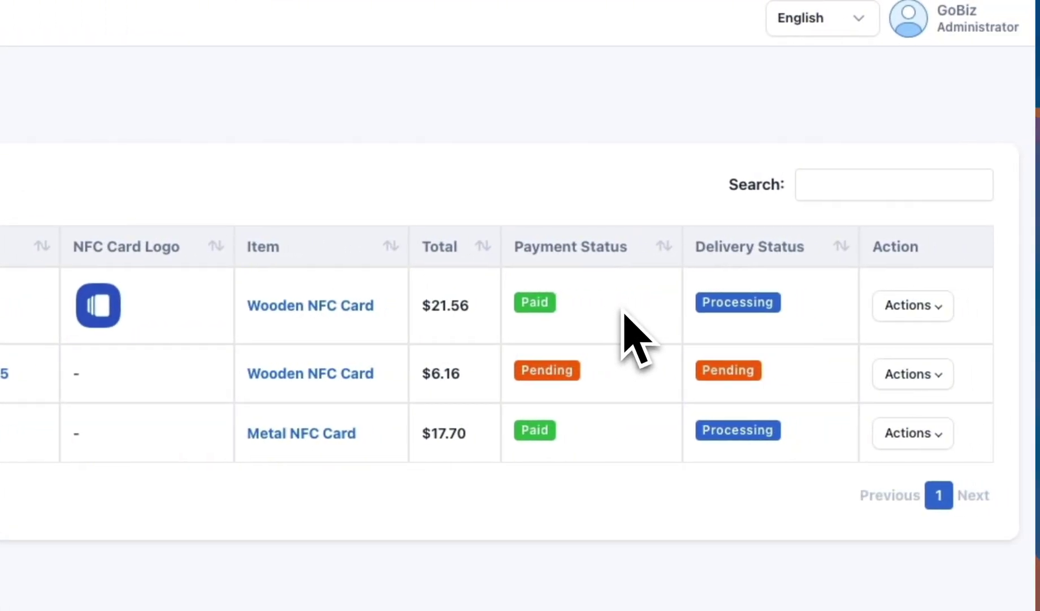
pyautogui.click(914, 305)
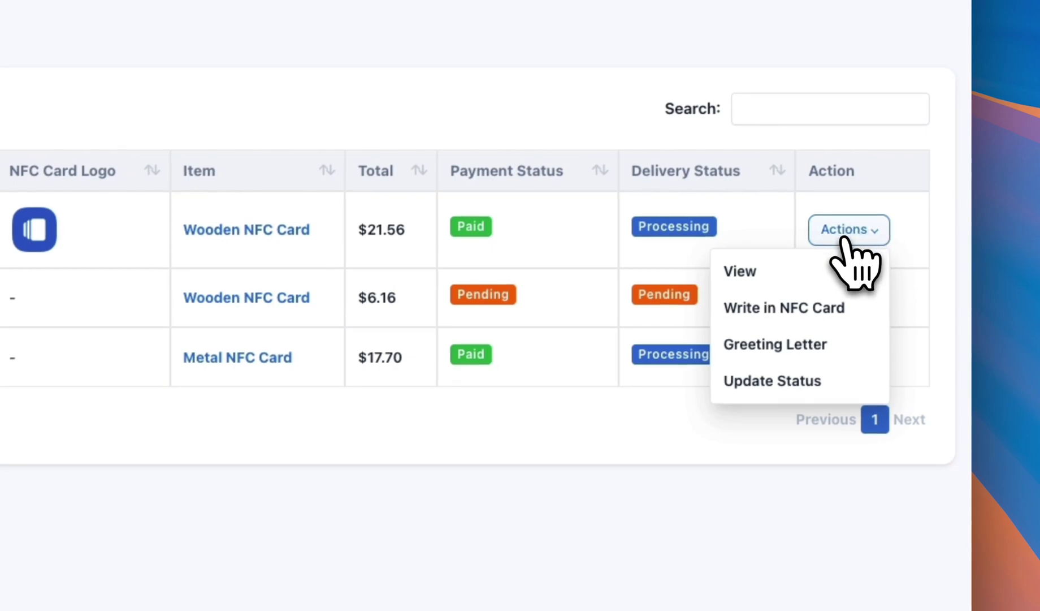
pyautogui.click(785, 389)
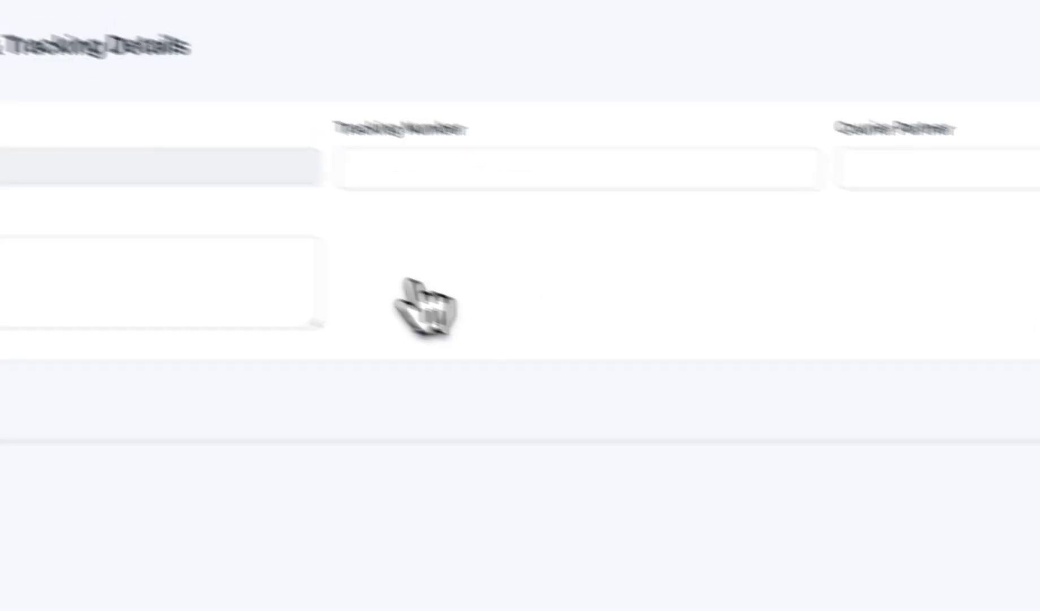
pyautogui.click(51, 155)
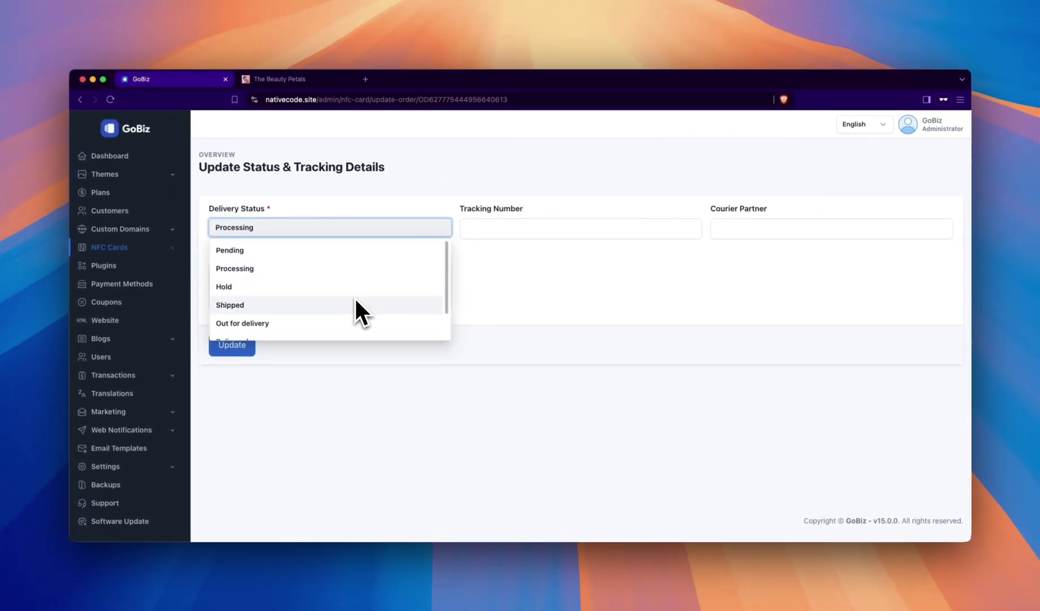
pyautogui.scroll(-1, 415, 409)
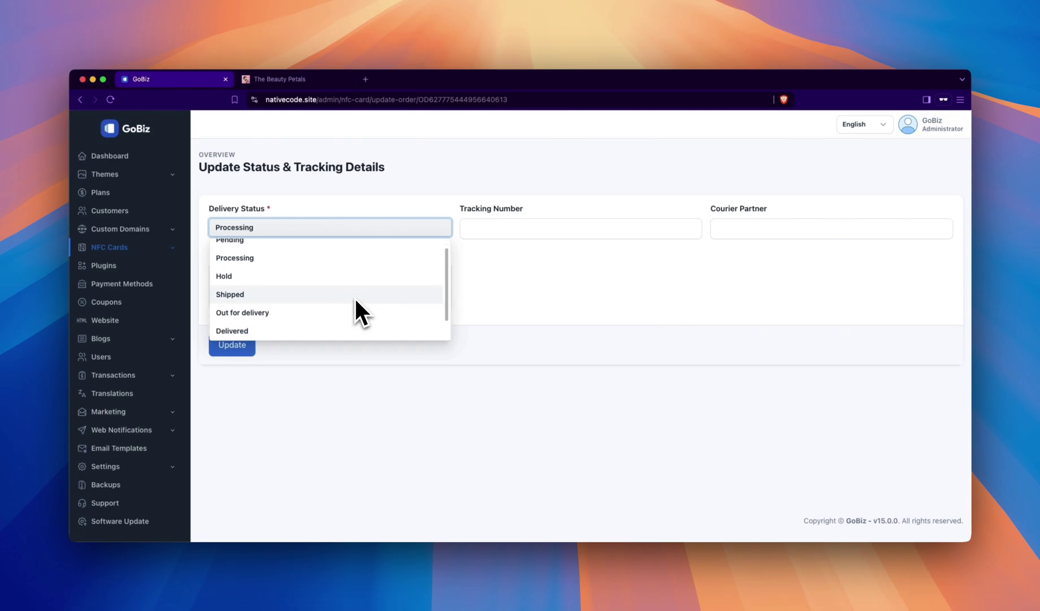
pyautogui.click(346, 328)
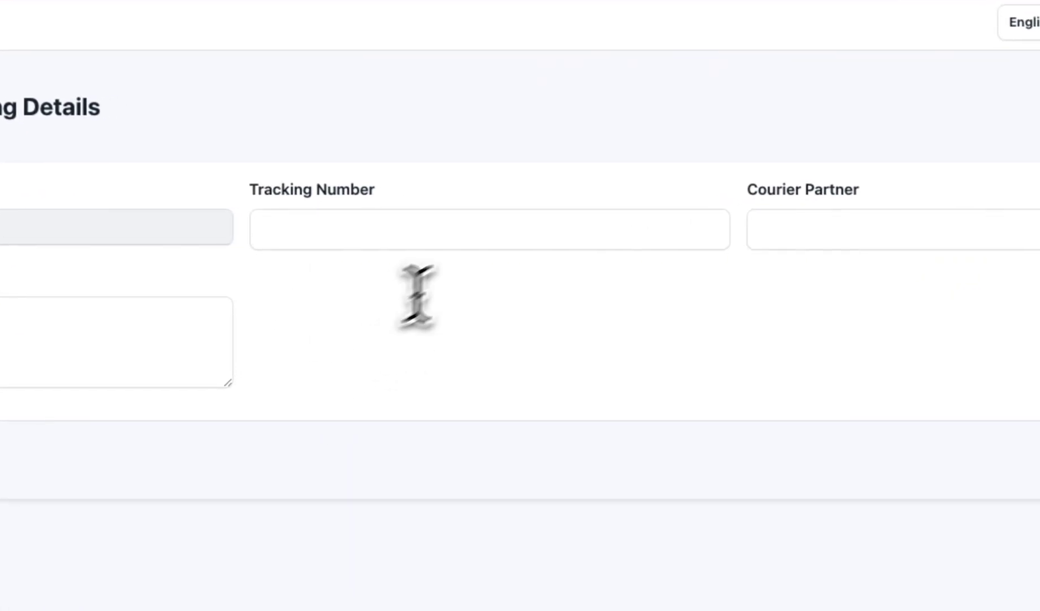
# Go through the Tracking Number, Courier Partner and delivery message fields
pyautogui.click(473, 239)
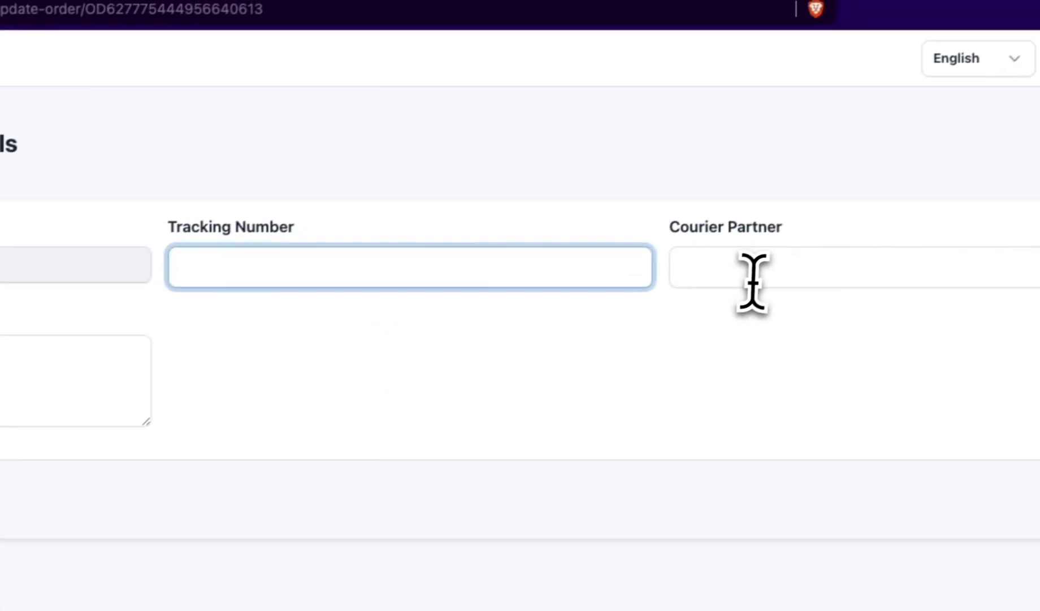
pyautogui.click(832, 237)
pyautogui.click(187, 328)
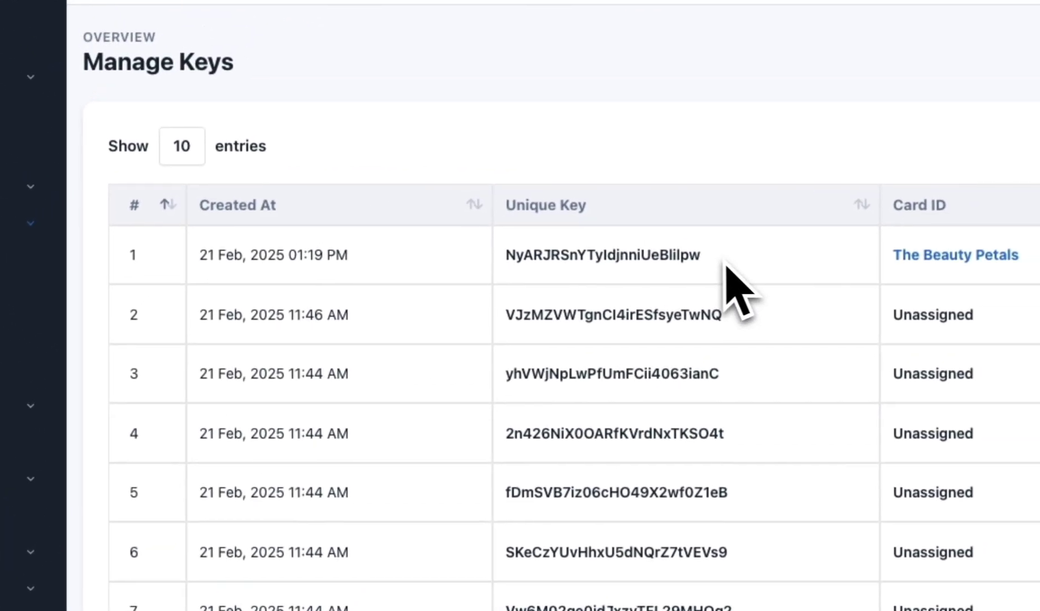
# Select the first key's unique key and its creation date in the Manage Keys list
pyautogui.moveTo(744, 182); pyautogui.dragTo(766, 183)
pyautogui.moveTo(701, 258); pyautogui.dragTo(508, 257)
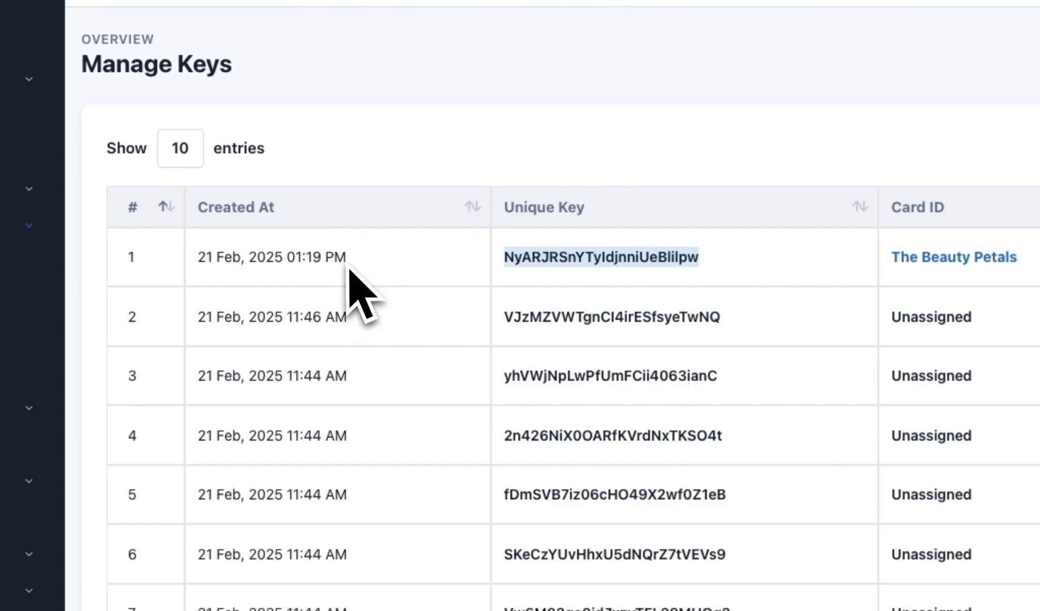
pyautogui.moveTo(320, 260); pyautogui.dragTo(174, 265)
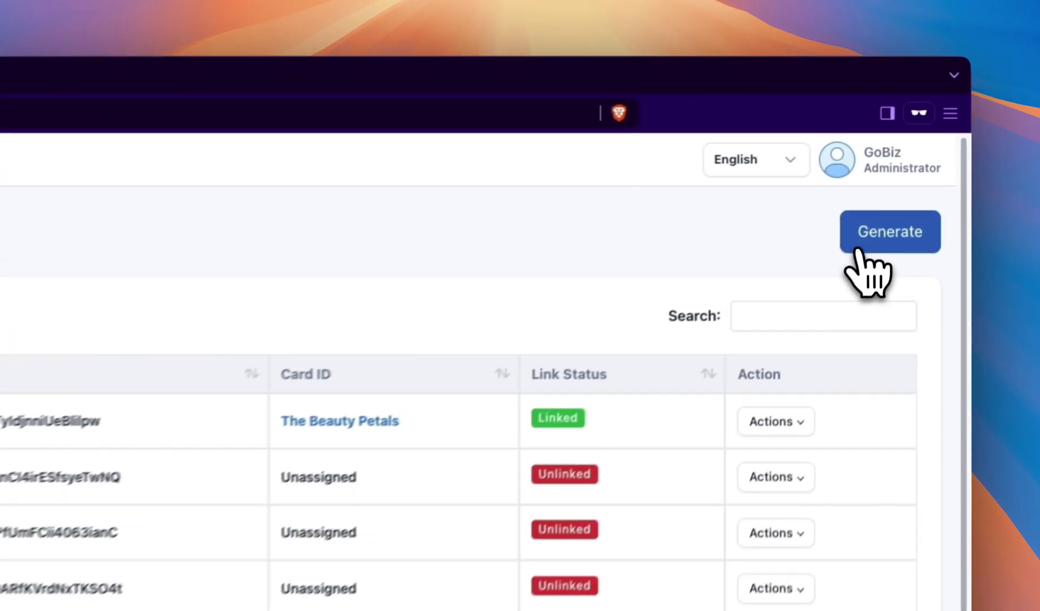
# Generate new NFC card keys so the key list holds nine entries
pyautogui.click(912, 171)
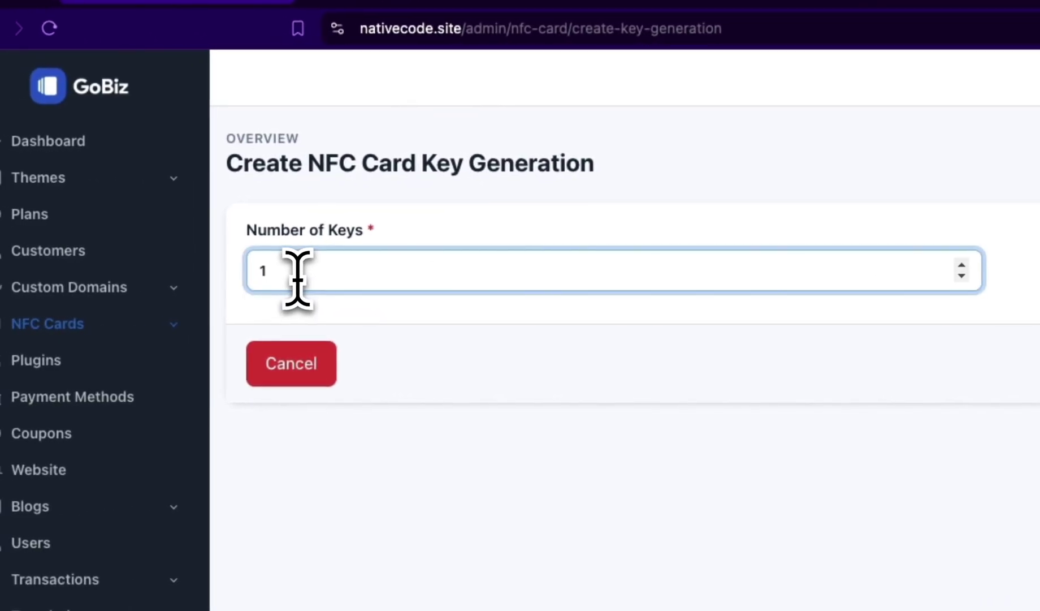
pyautogui.click(892, 266)
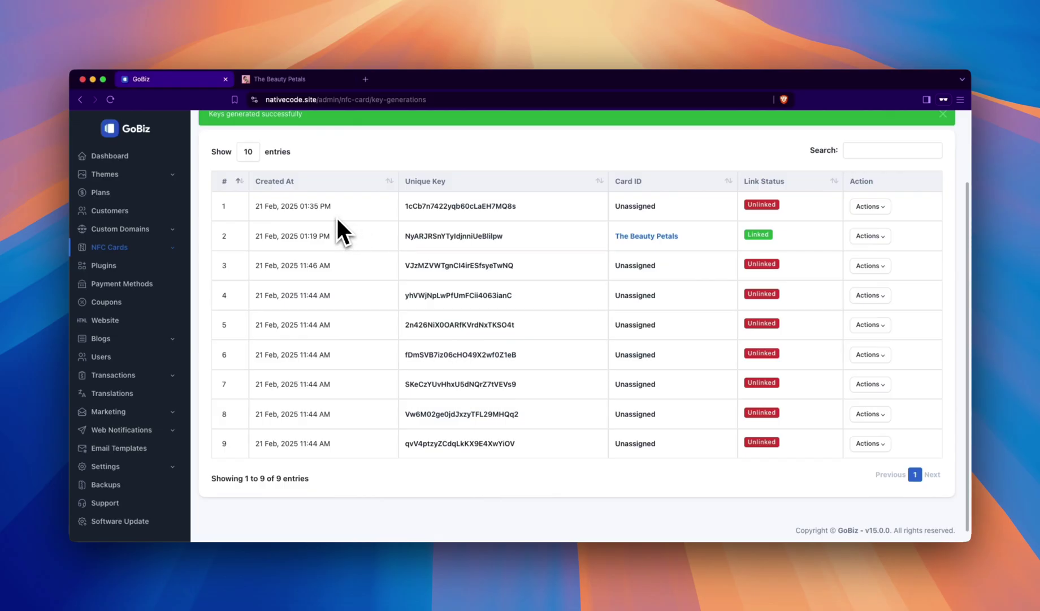
pyautogui.scroll(3, 337, 219)
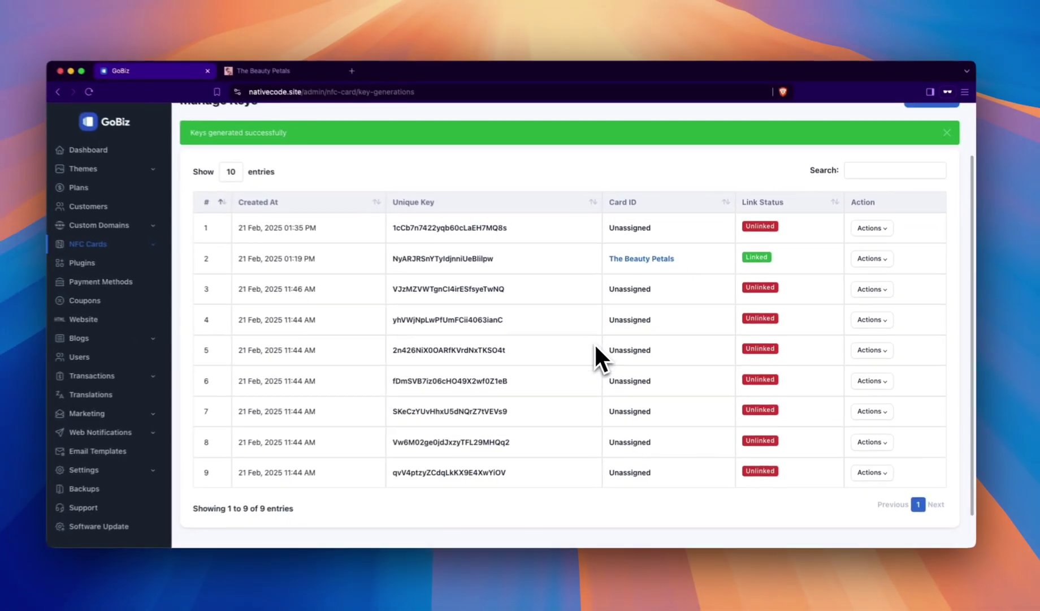
pyautogui.scroll(-1, 594, 344)
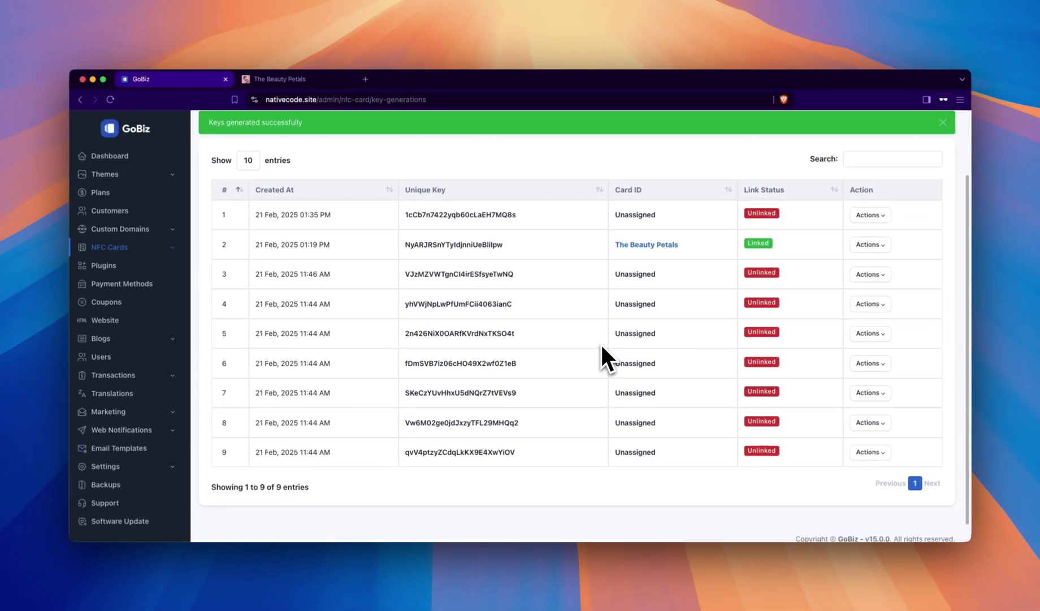
pyautogui.scroll(1, 601, 344)
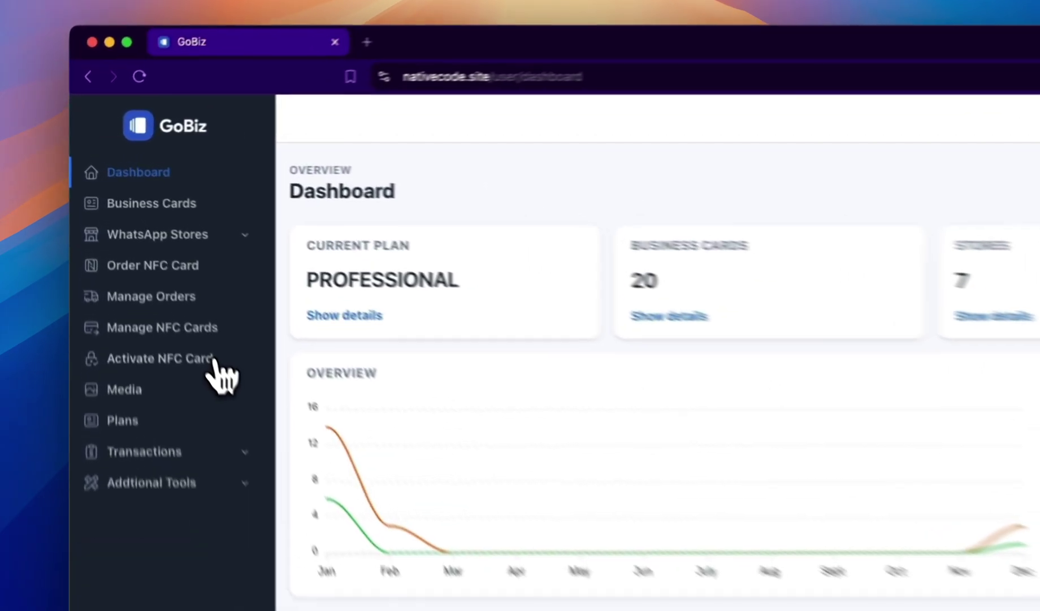
# Enter the activation code in Activate NFC Card and attach the card to The Beauty Petals
pyautogui.click(155, 265)
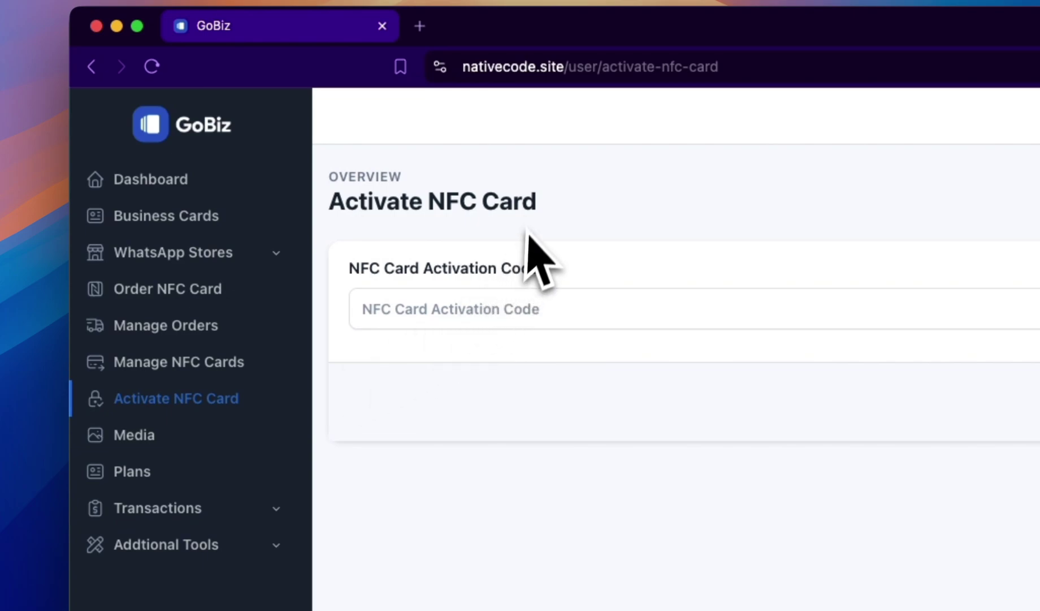
pyautogui.click(574, 314)
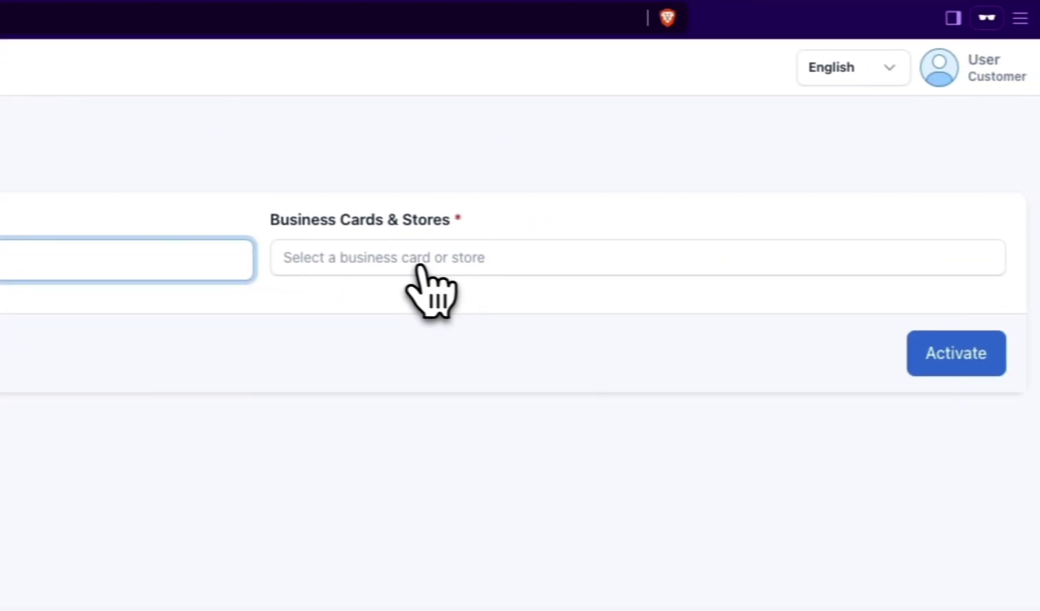
pyautogui.click(399, 266)
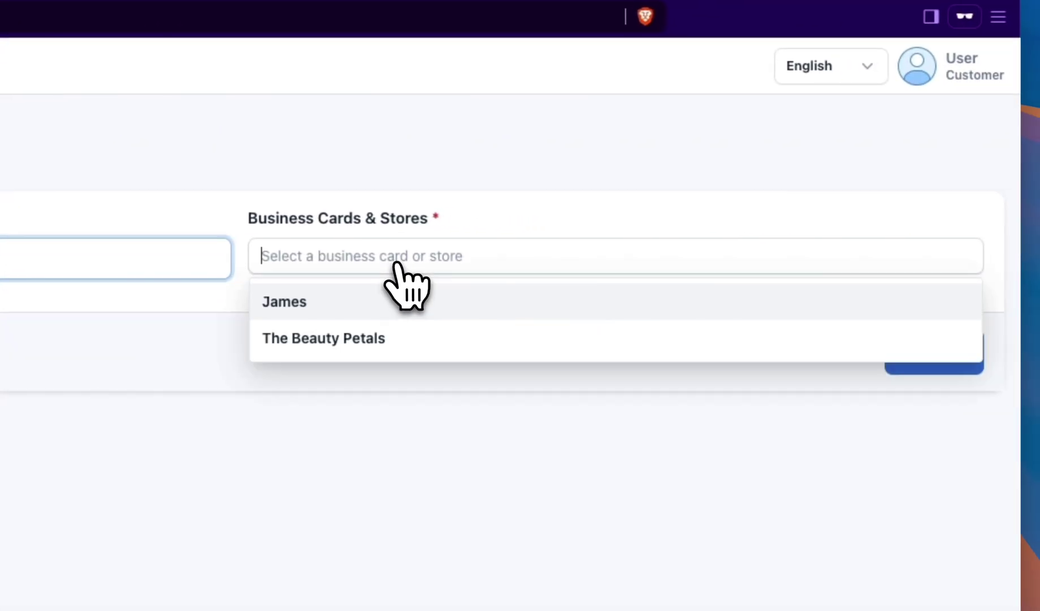
pyautogui.click(390, 337)
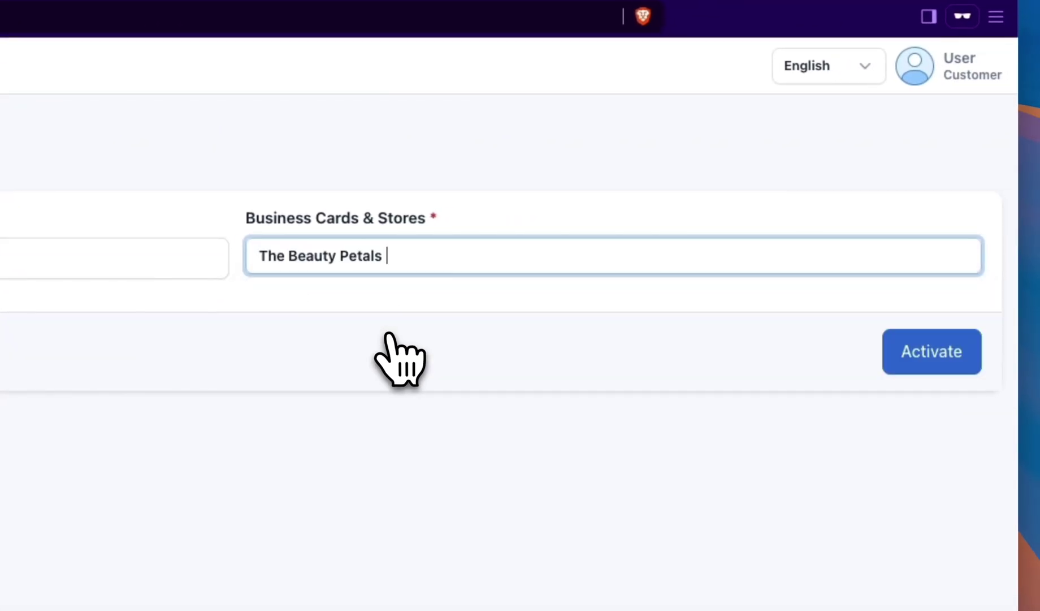
pyautogui.click(886, 331)
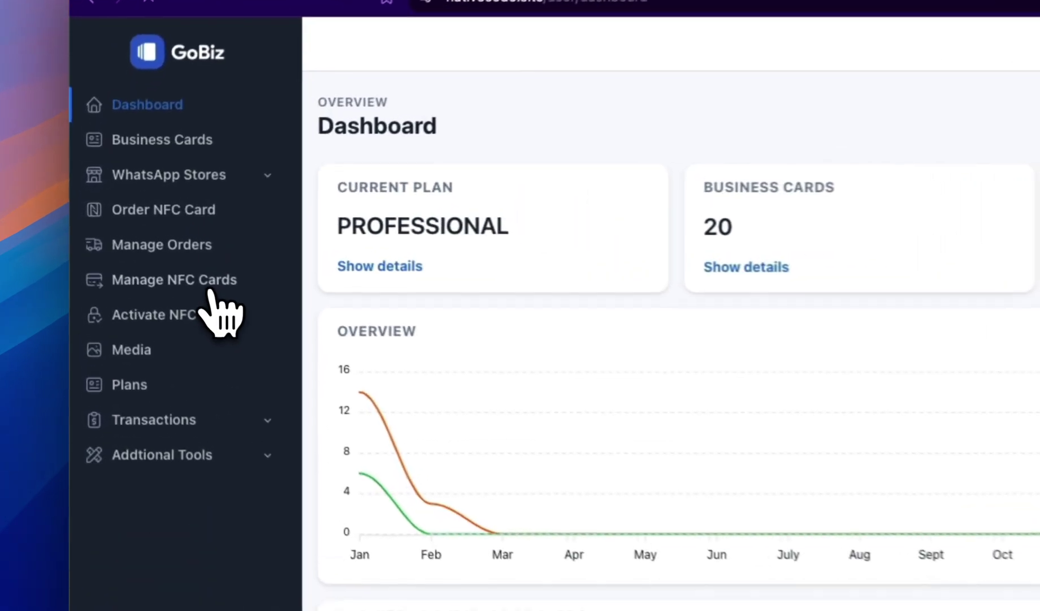
# Unlink the Wooden NFC Card from The Beauty Petals, confirming with Yes
pyautogui.click(146, 254)
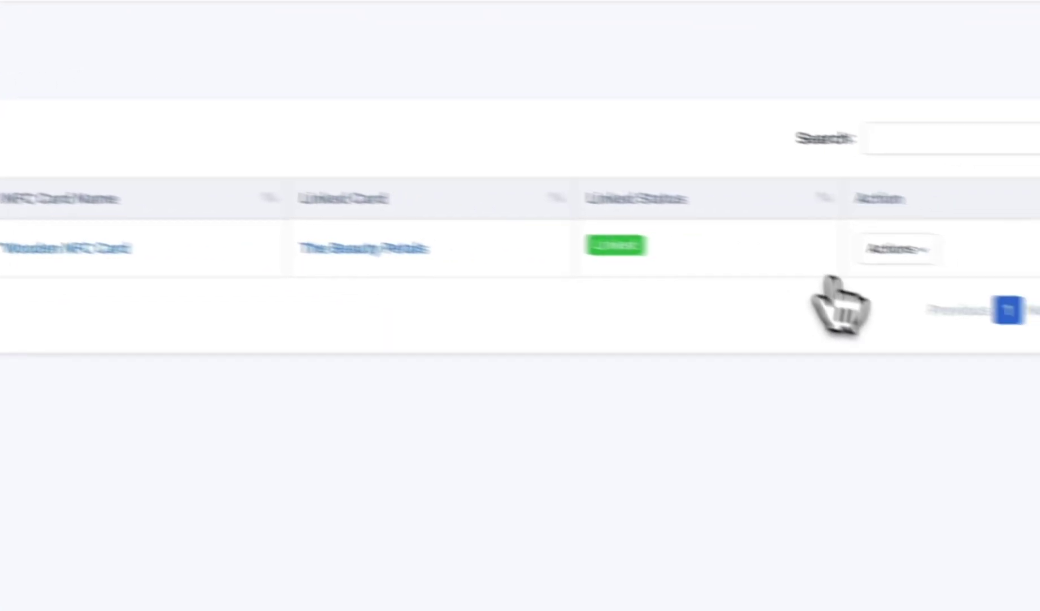
pyautogui.click(896, 249)
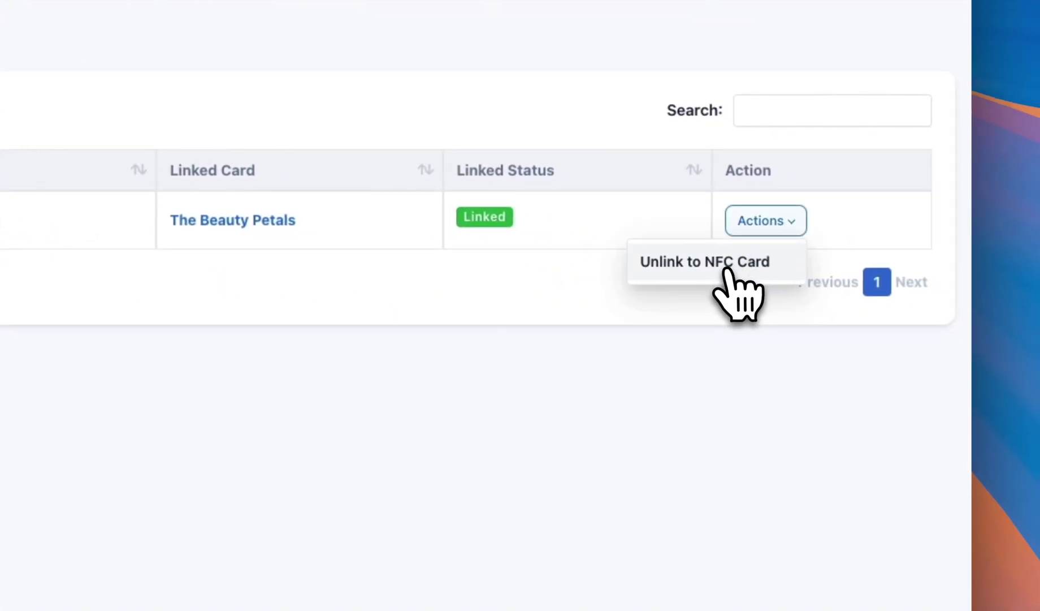
pyautogui.click(725, 270)
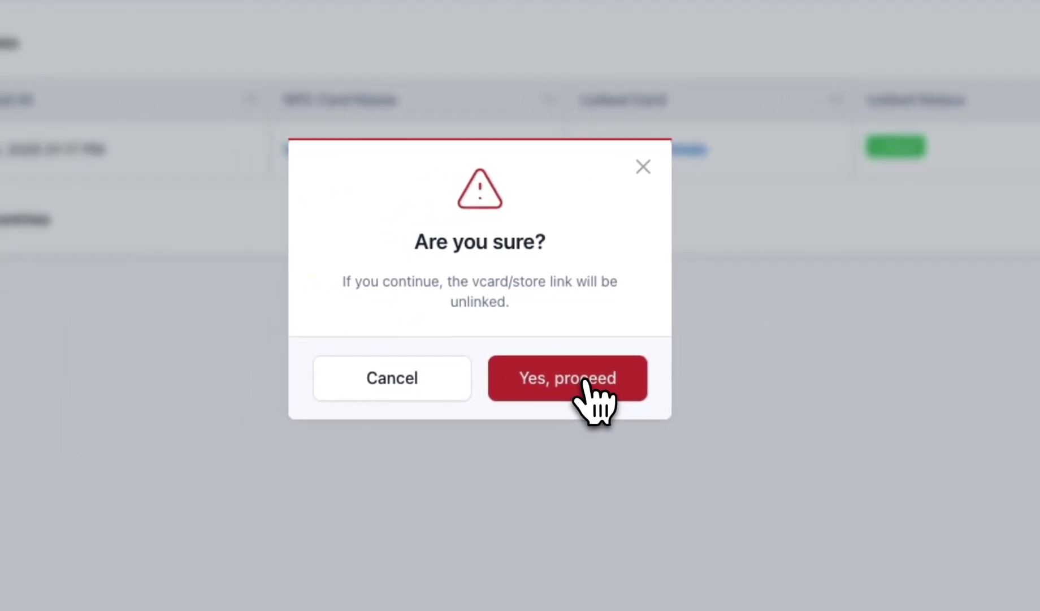
pyautogui.click(586, 382)
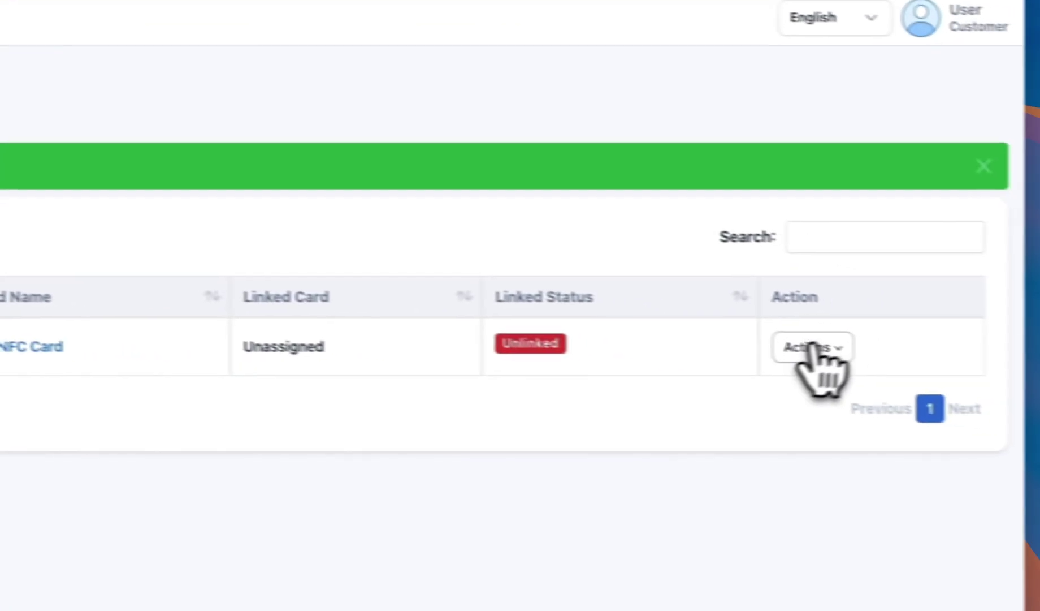
# Link the Wooden NFC Card to the James vCard
pyautogui.click(812, 346)
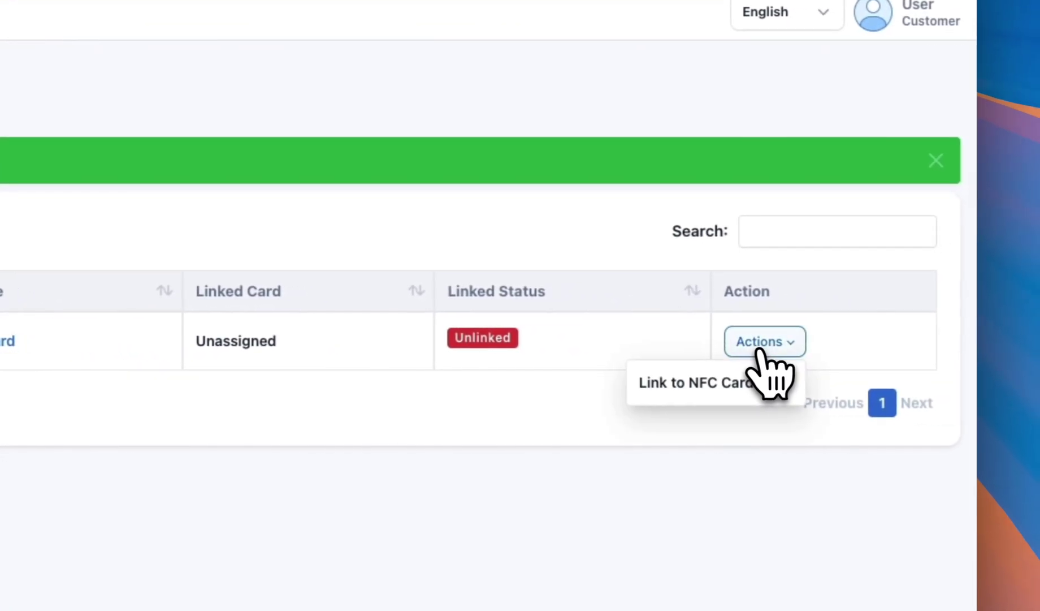
pyautogui.click(780, 385)
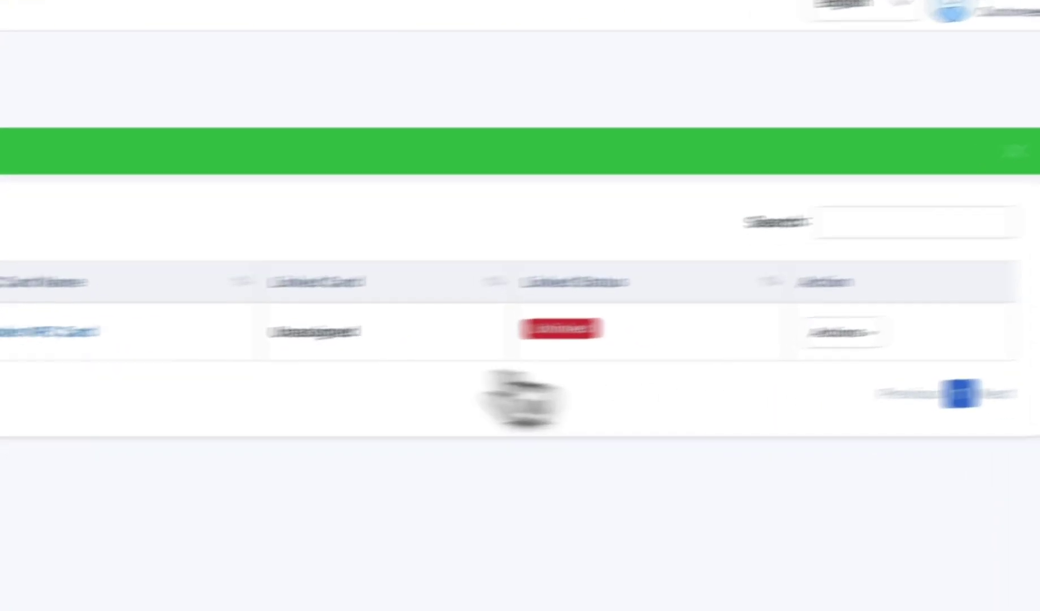
pyautogui.click(424, 252)
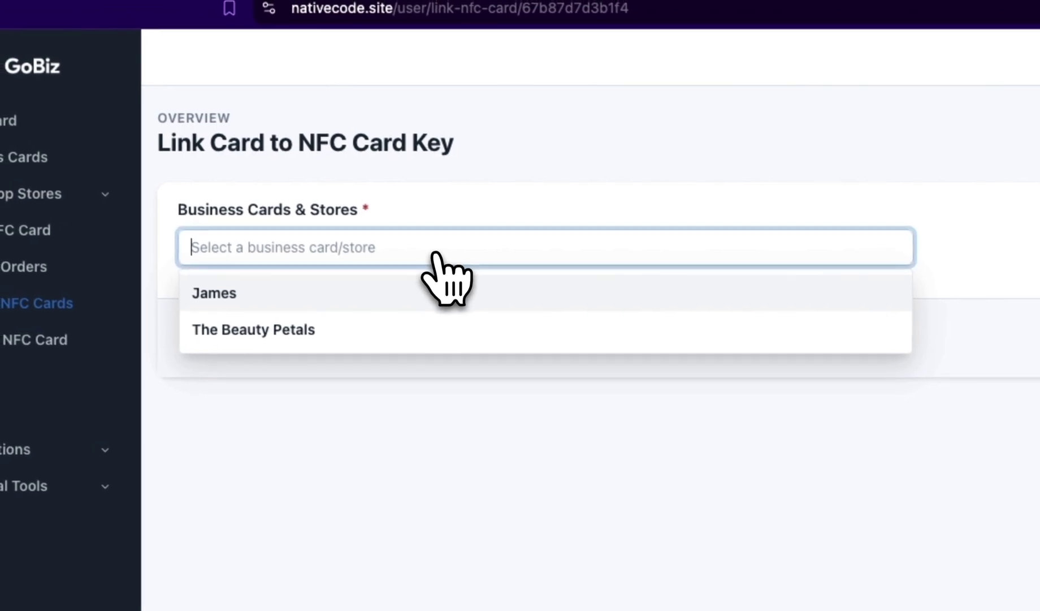
pyautogui.click(305, 296)
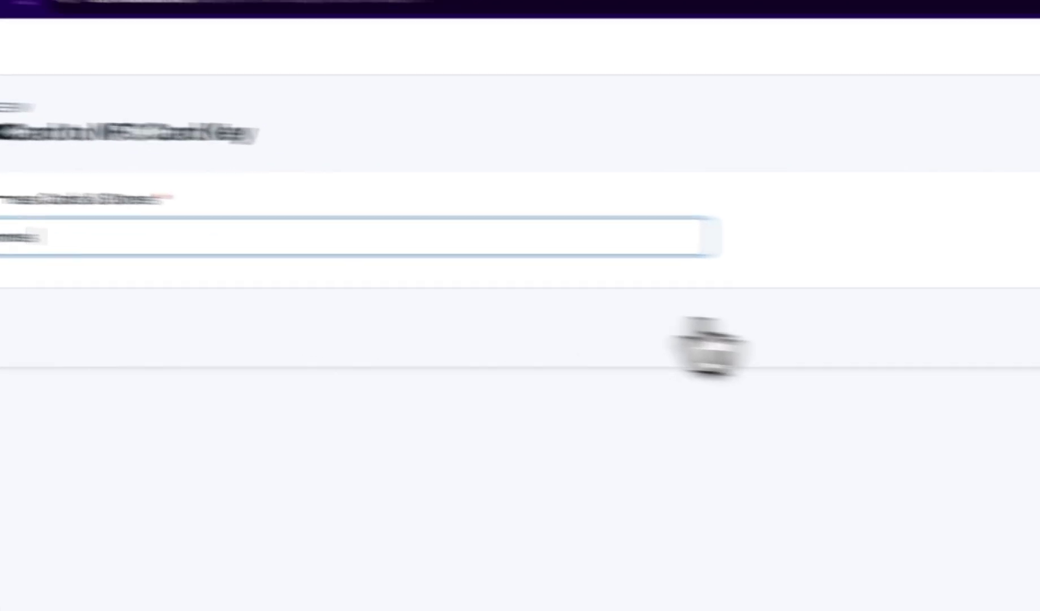
pyautogui.click(886, 313)
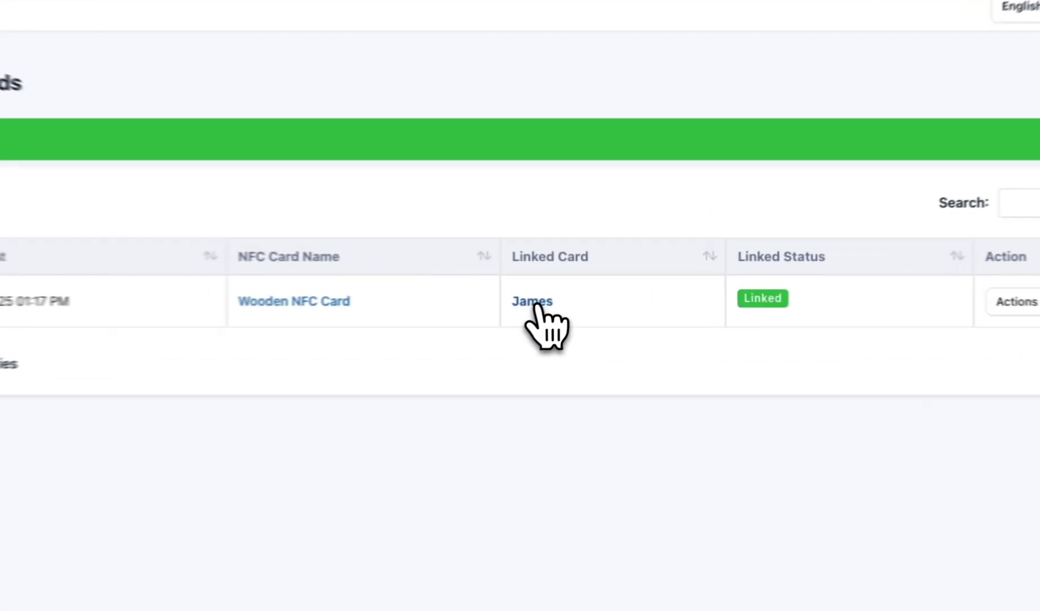
pyautogui.click(603, 290)
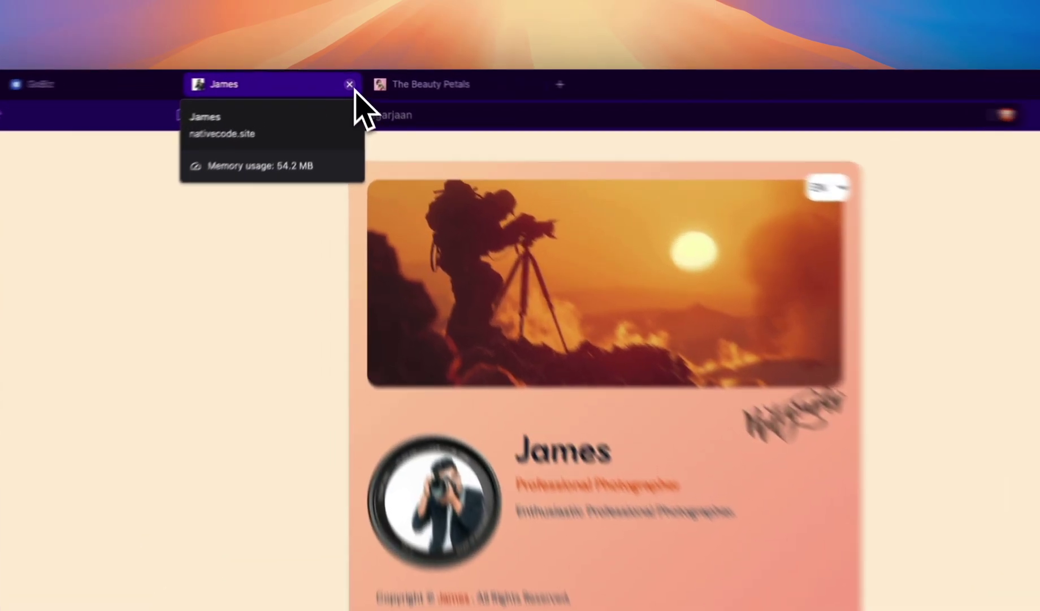
pyautogui.click(347, 80)
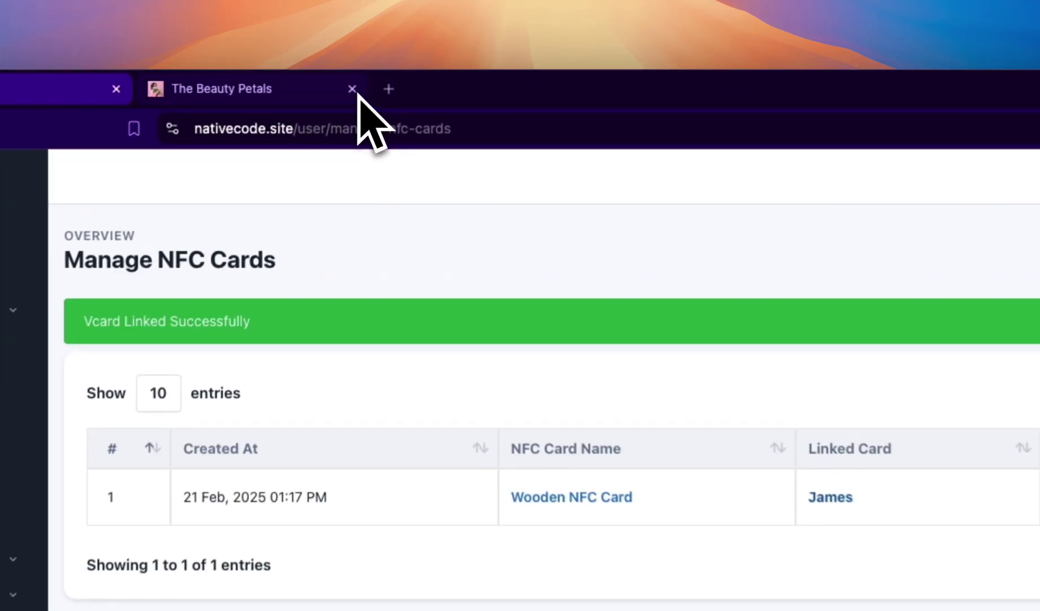